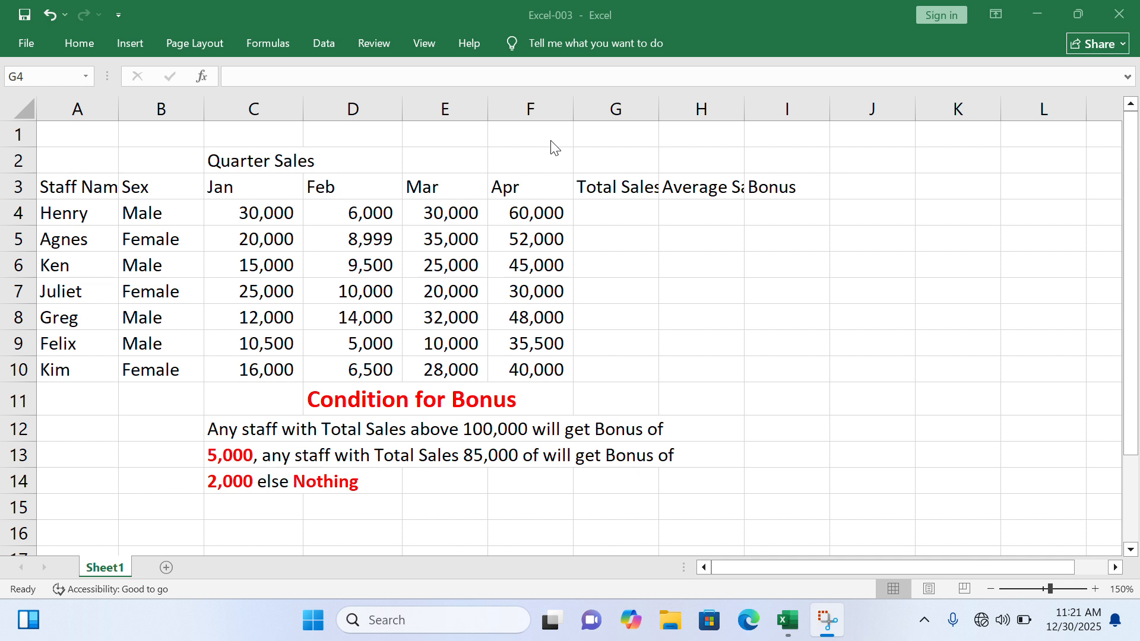
left_click(615, 180)
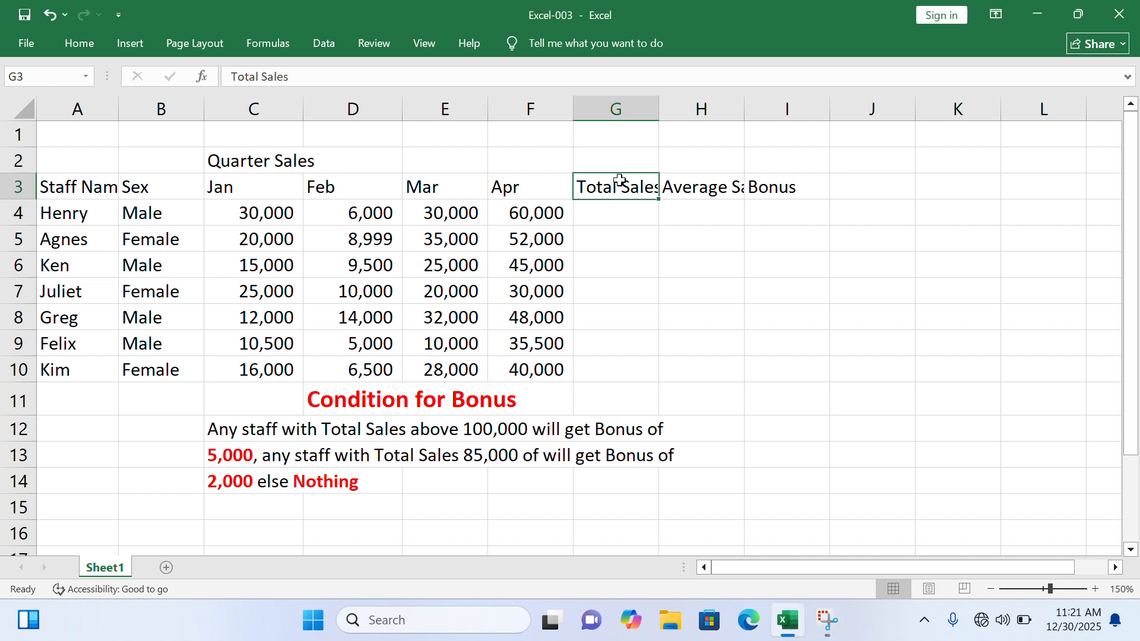
left_click(703, 186)
left_click(760, 186)
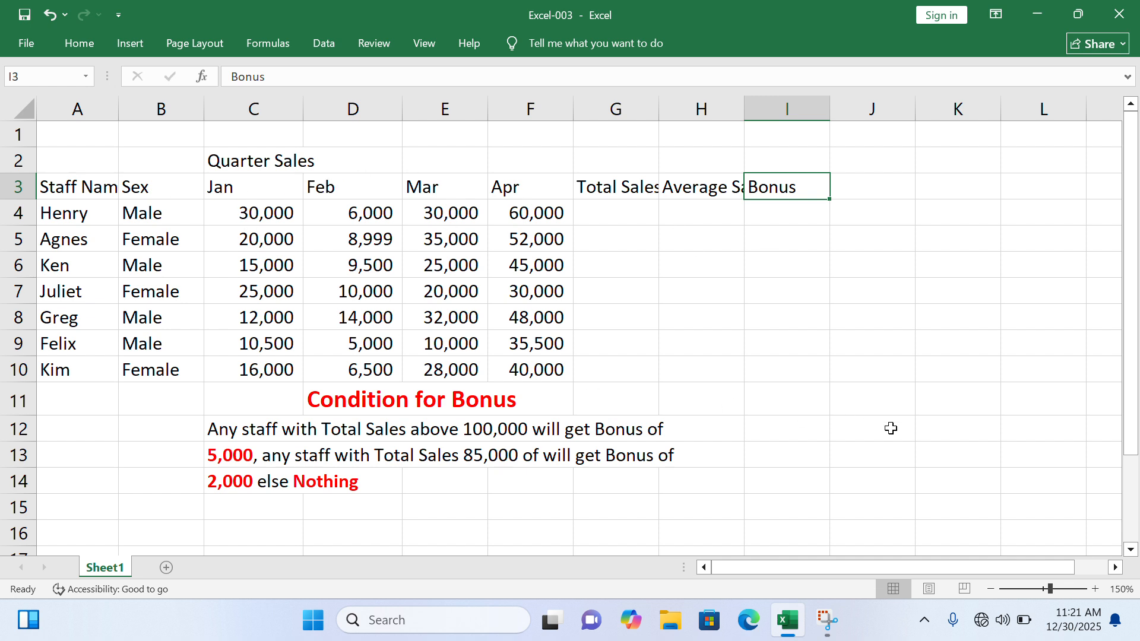
- Enter a SUM formula in G4 that totals the January to April sales in C4:F4
left_click(619, 216)
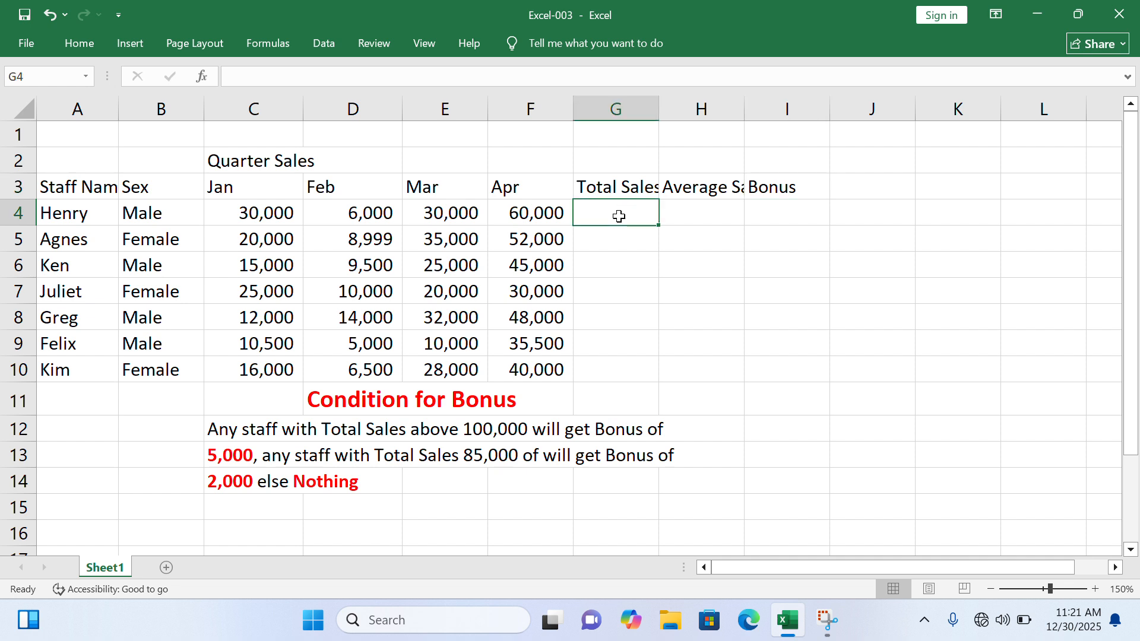
type("=")
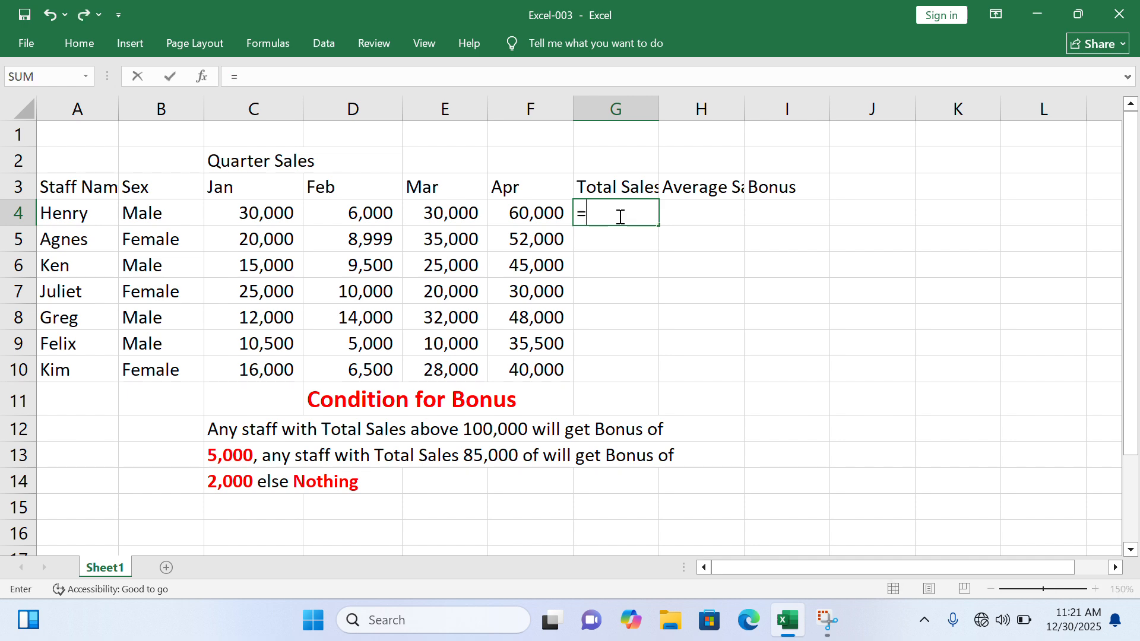
type("sum(")
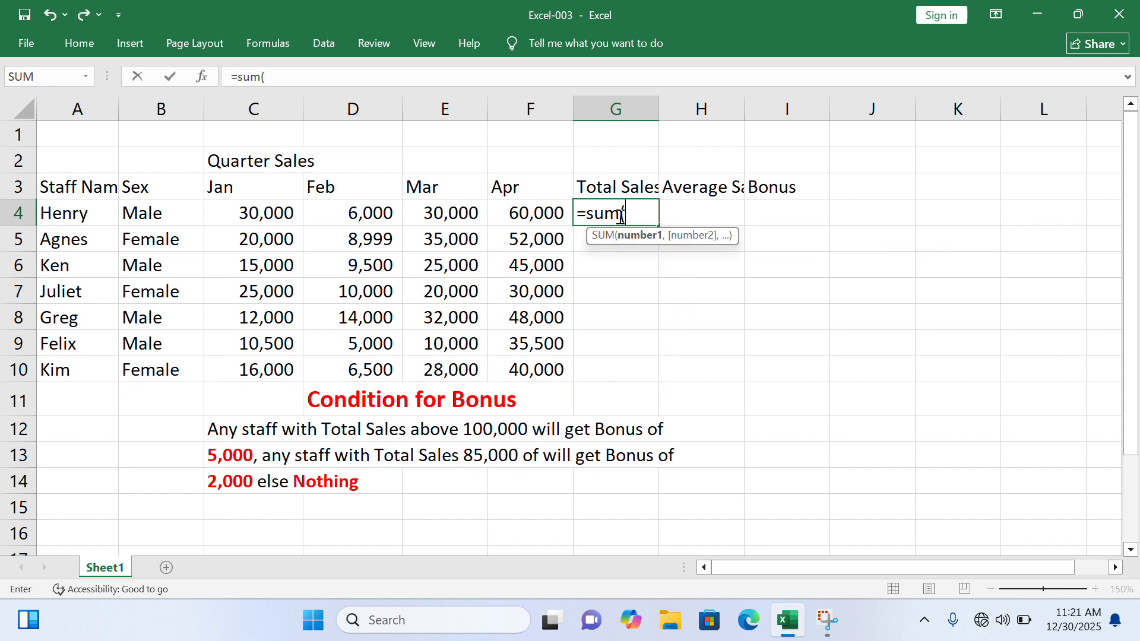
left_click(265, 215)
key("F8")
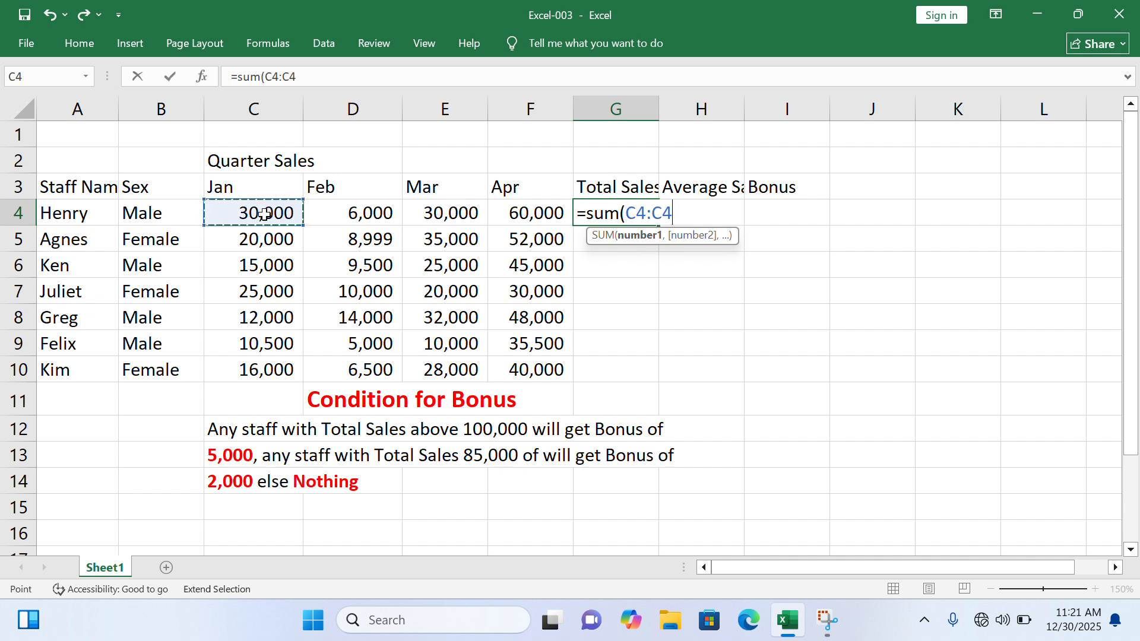
left_click(545, 215)
key("Return")
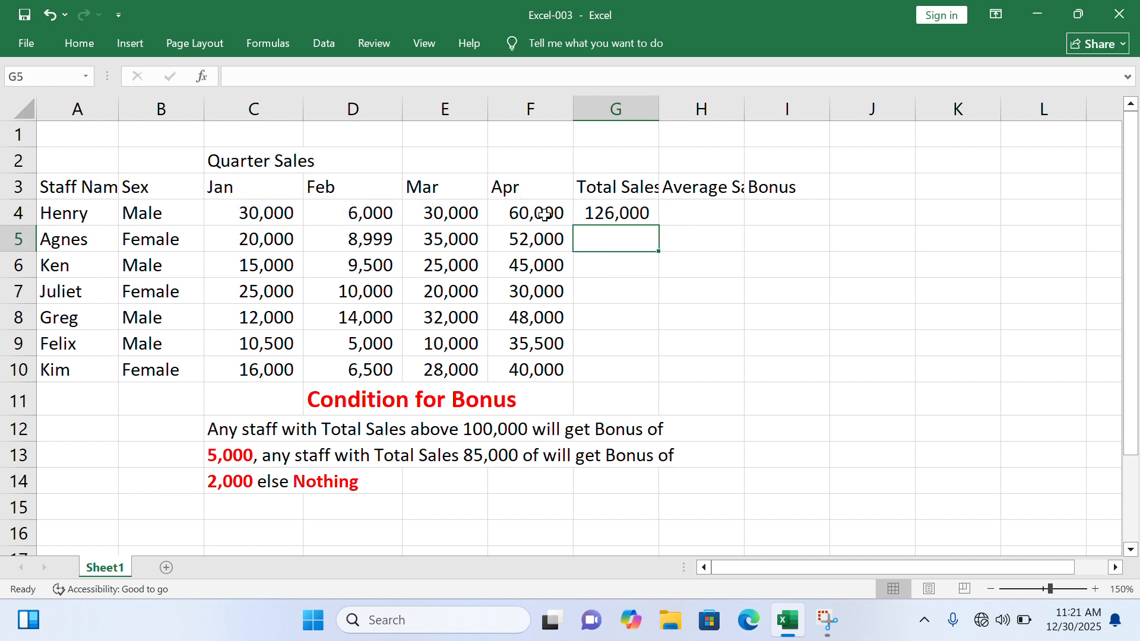
- Fill the total formula from G4 down to row 14 and clear the surplus cells G11:G15 below the staff rows
left_click(618, 215)
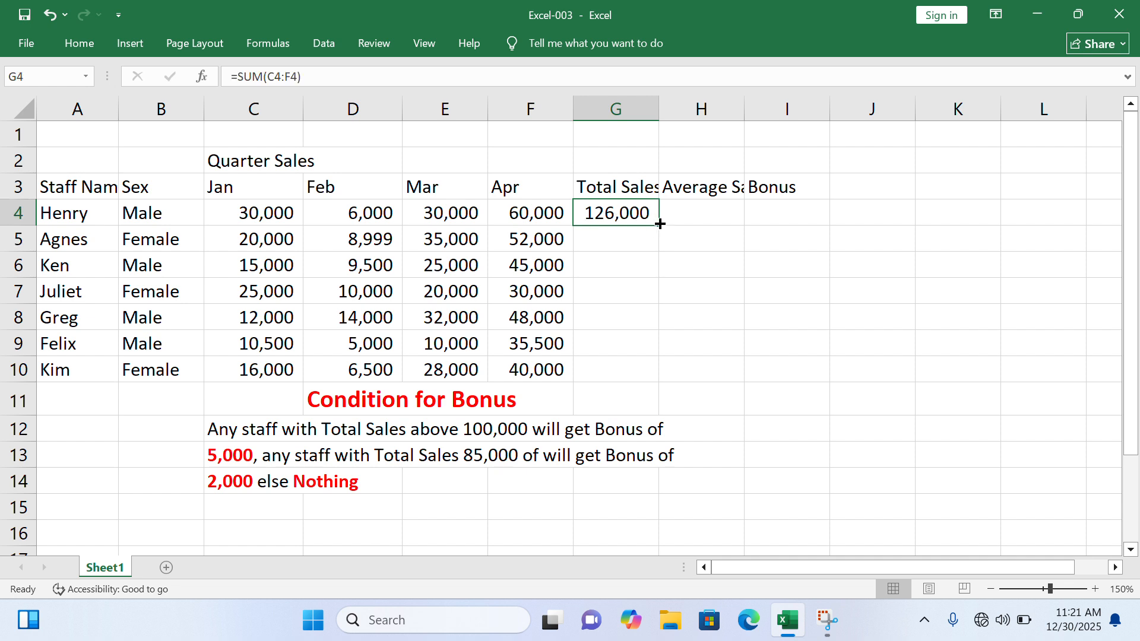
left_click_drag(658, 226, 624, 481)
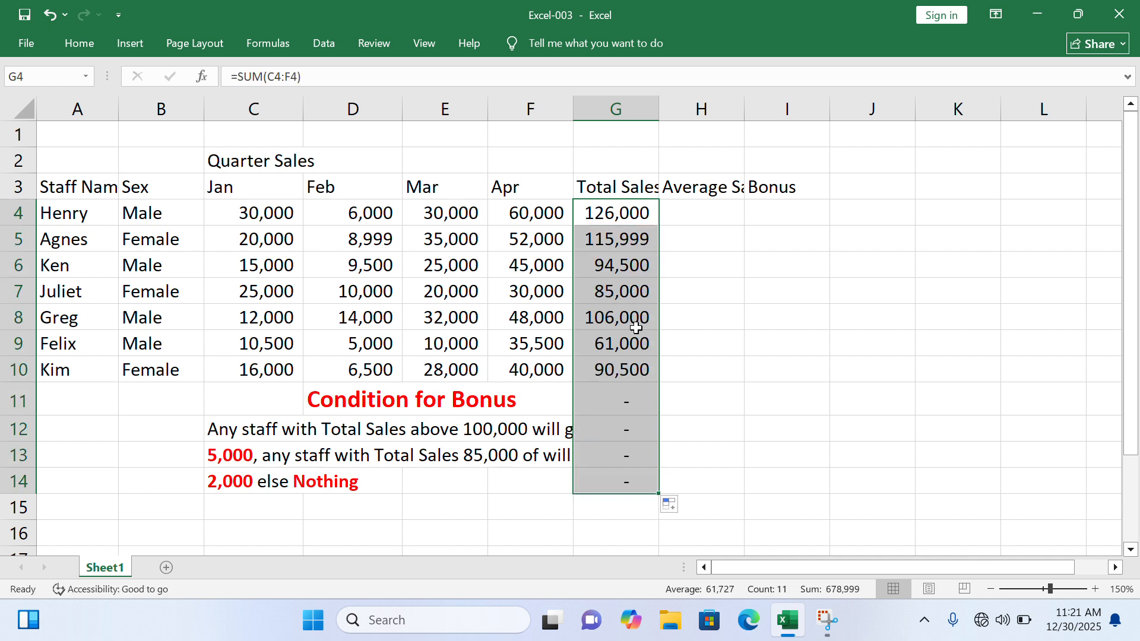
left_click_drag(623, 392, 618, 495)
key("Delete")
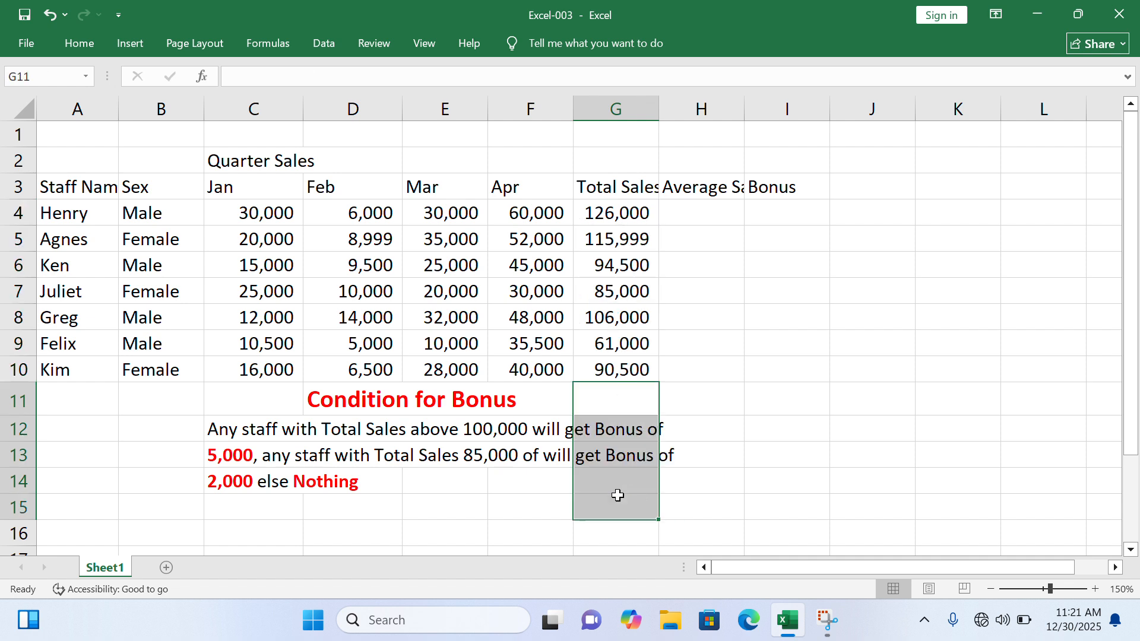
- Enter an AVERAGE formula in H4 over the January to April sales in C4:F4
left_click(700, 208)
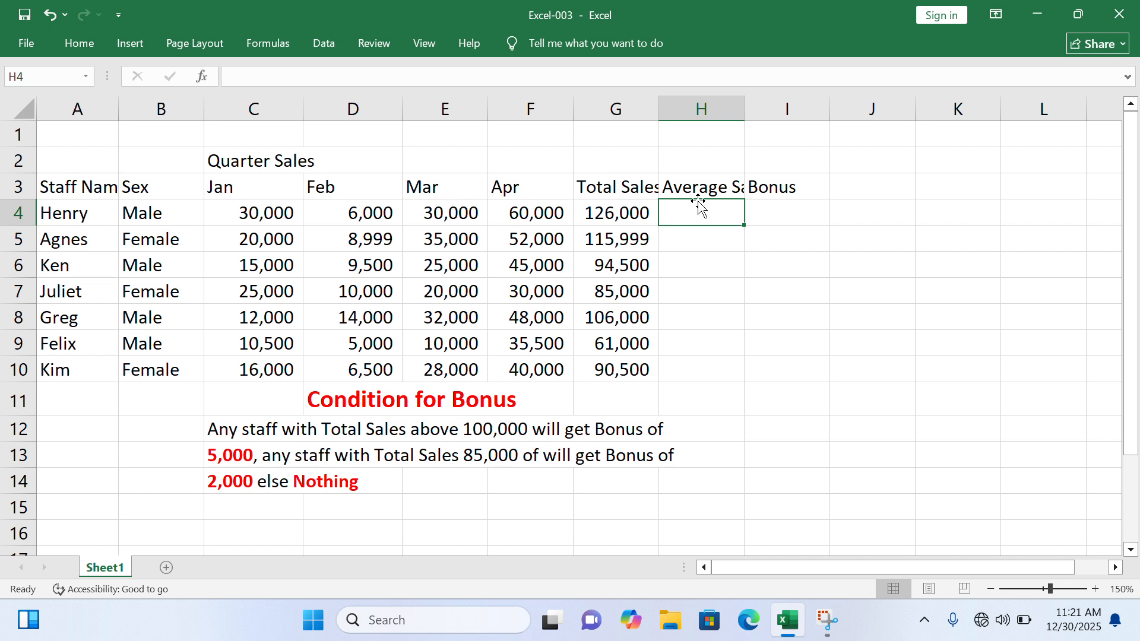
type("=a")
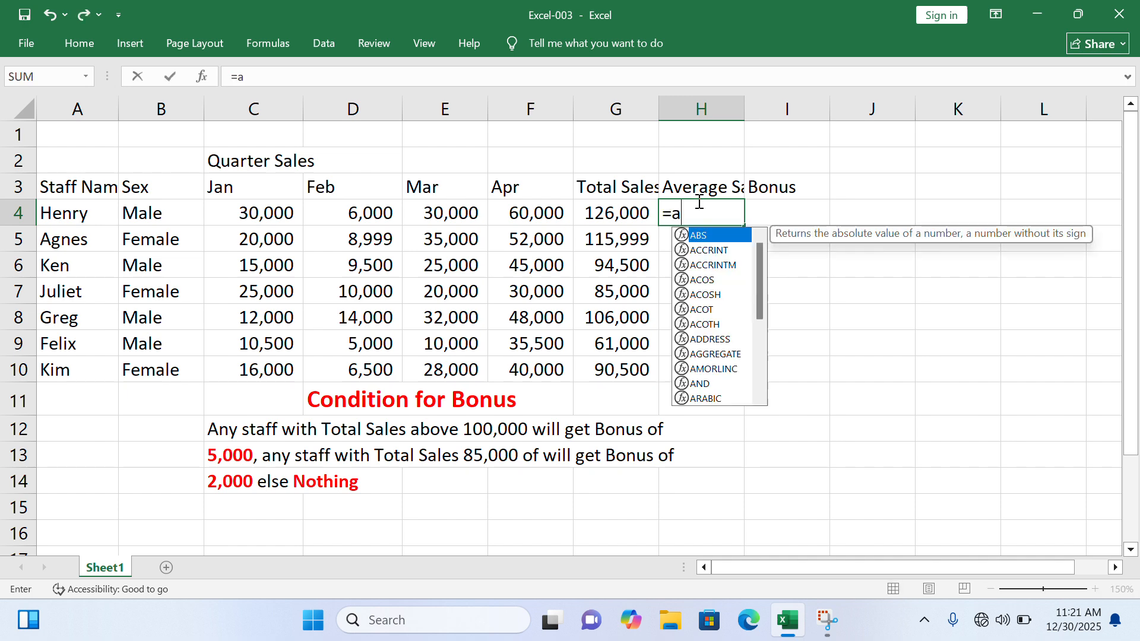
type("verage")
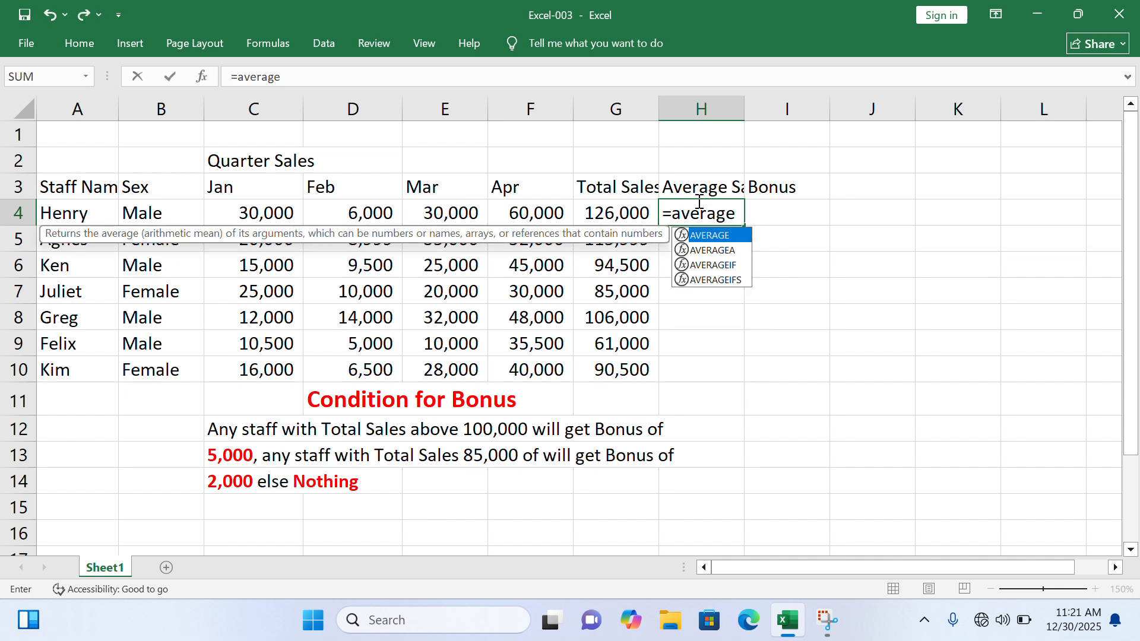
type("(")
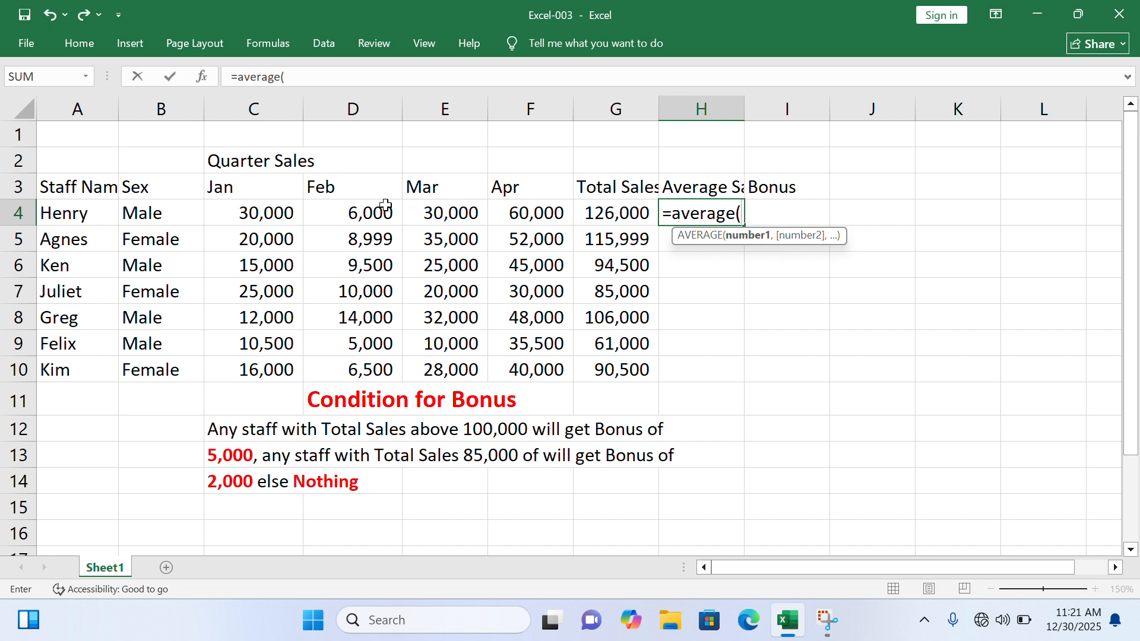
left_click(245, 215)
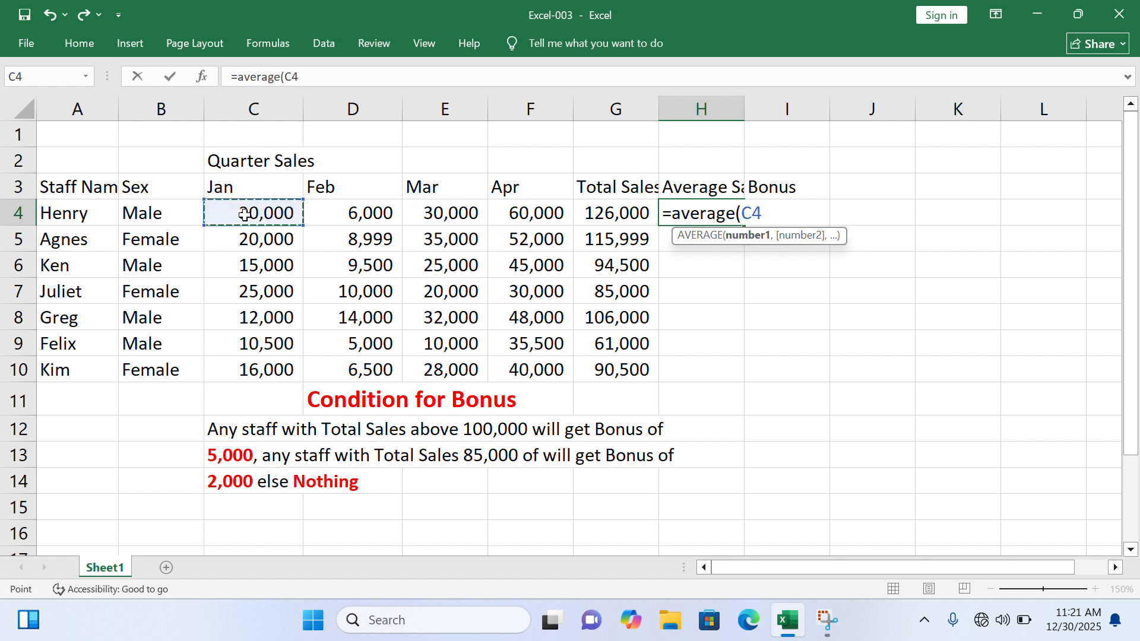
key("F8")
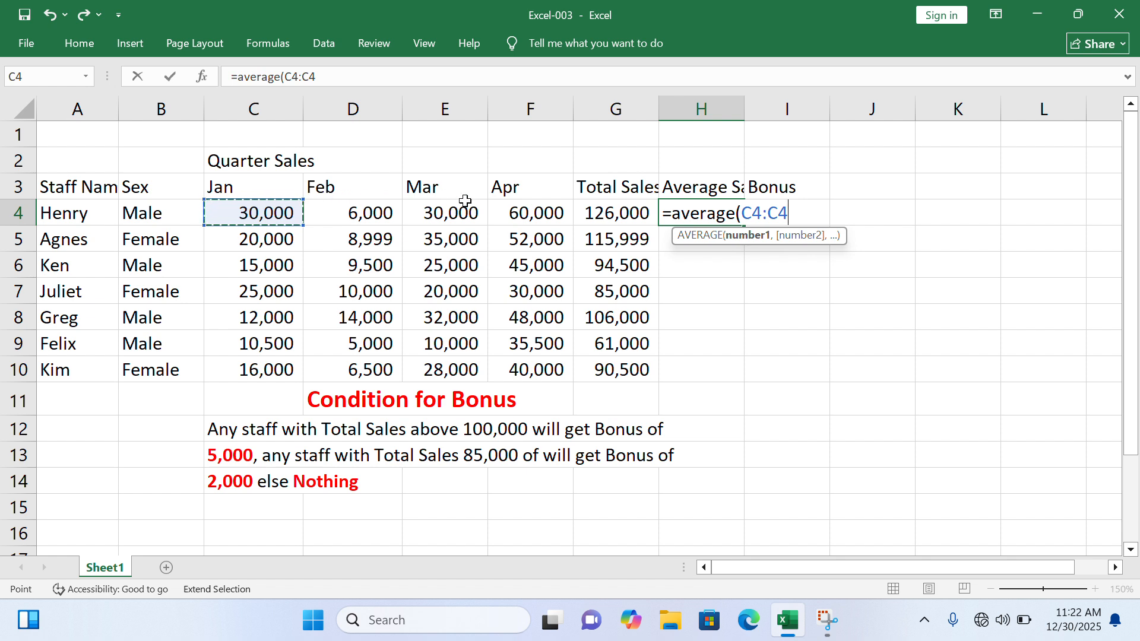
key("Right")
key("Right")
key("Right")
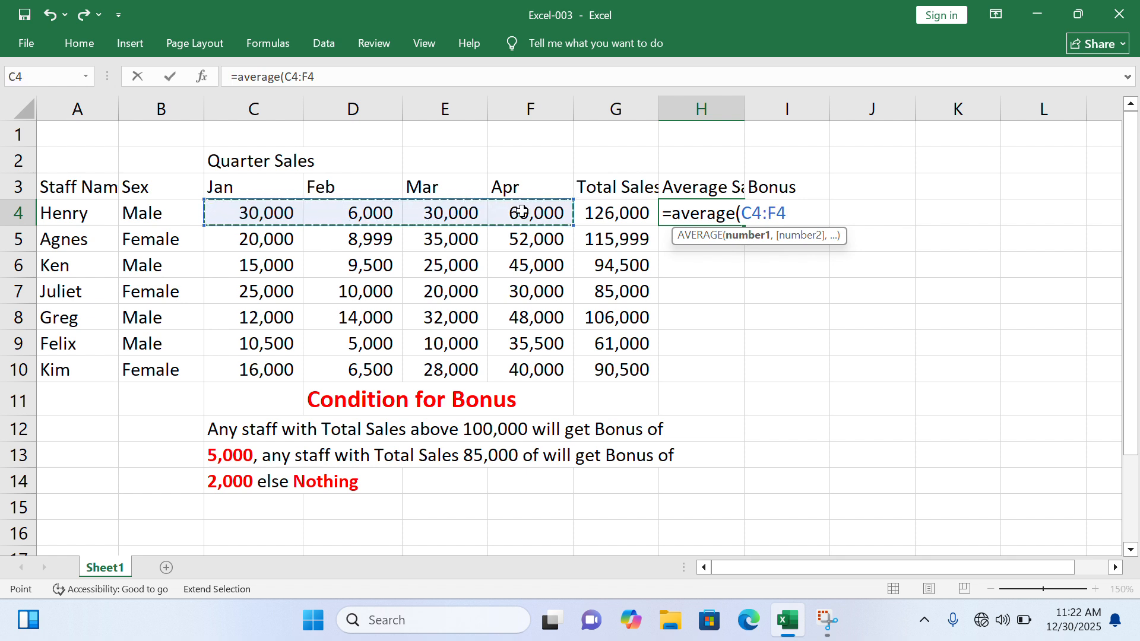
key("Return")
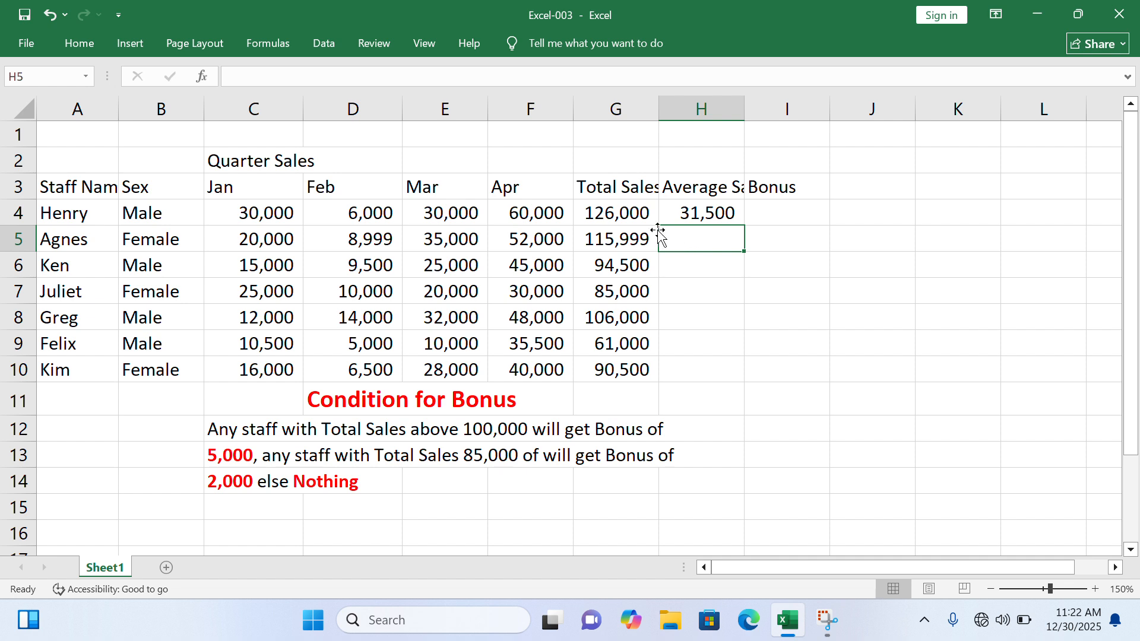
- Fill the average formula from H4 down to row 14 and clear the surplus cells H11:H14 below the staff rows
left_click(691, 206)
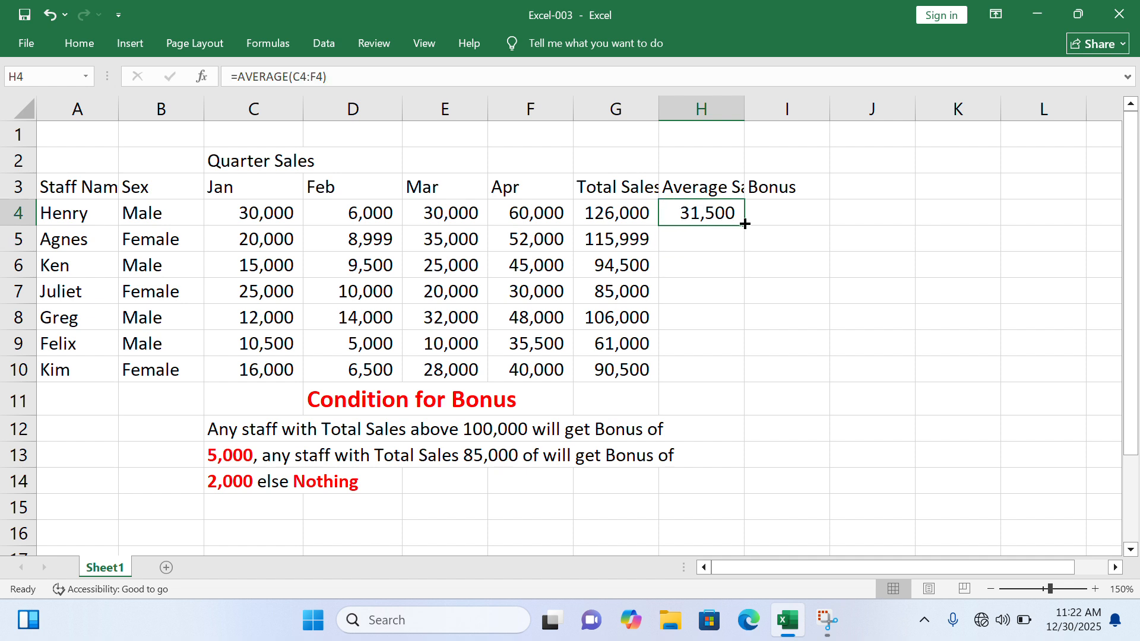
left_click_drag(746, 223, 750, 496)
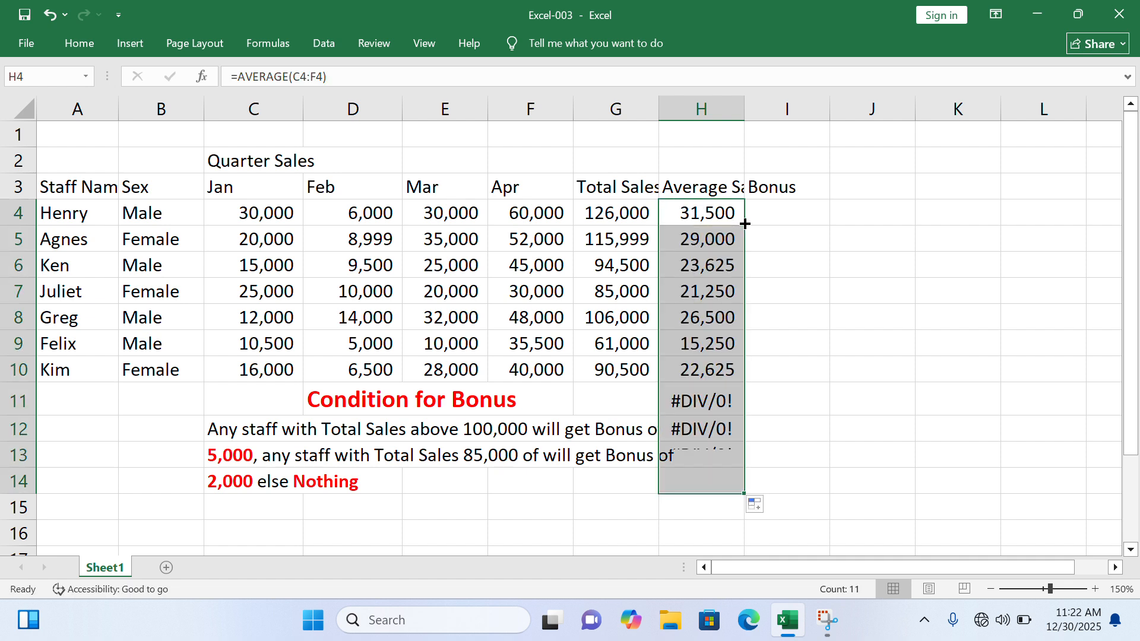
left_click(703, 398)
left_click_drag(703, 398, 713, 495)
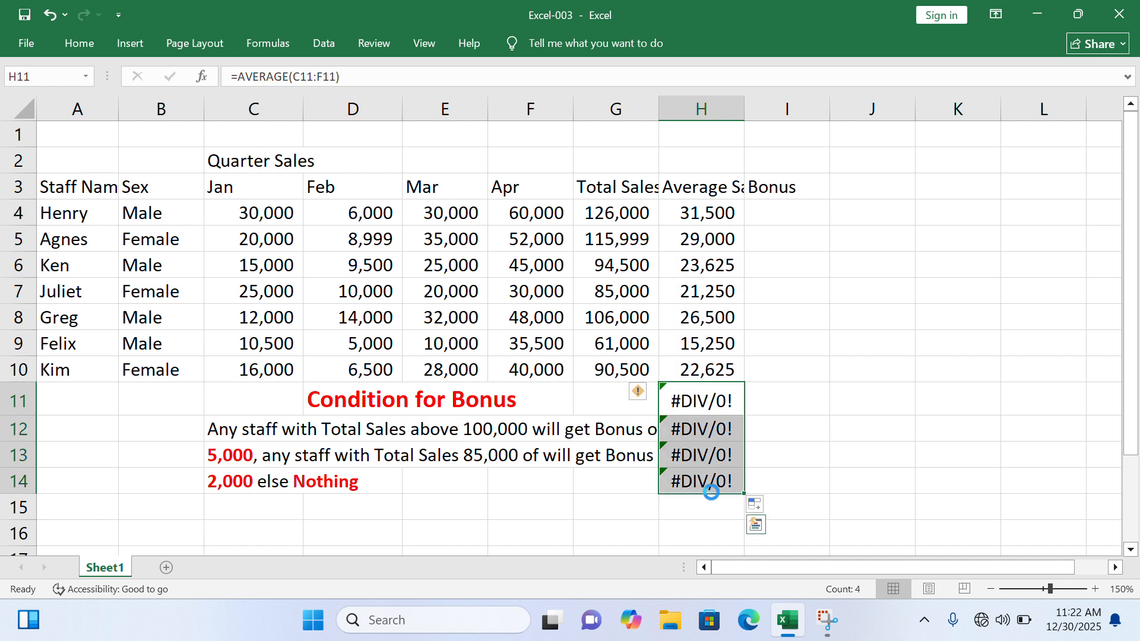
key("Delete")
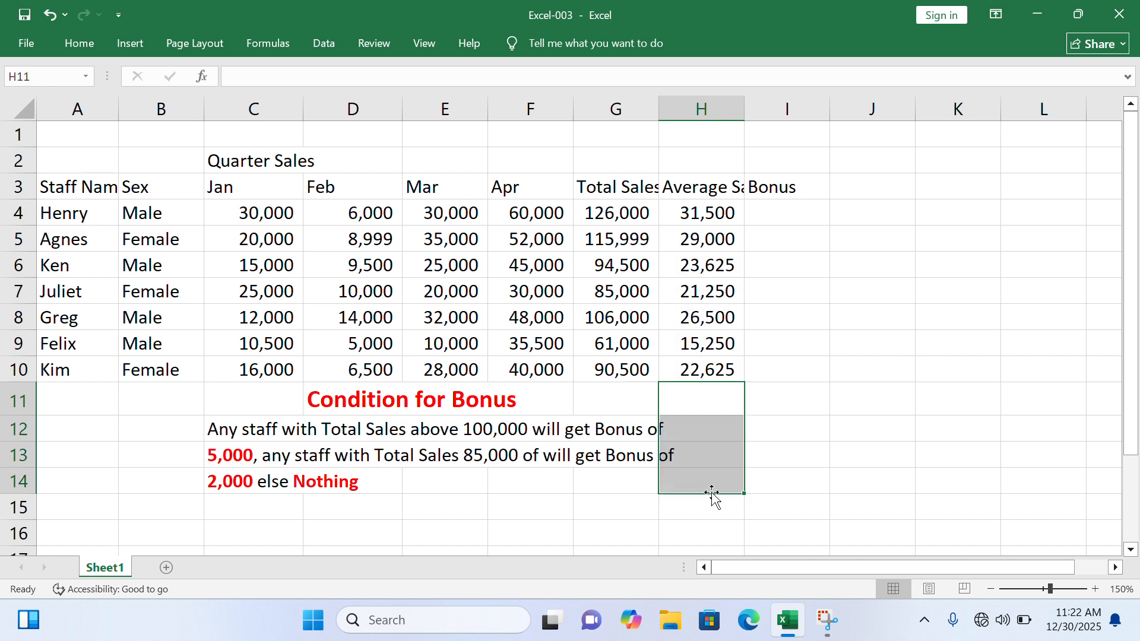
- Review the bonus conditions in rows 11 to 14 and the first staff member's Total Sales cell they apply to
left_click(779, 210)
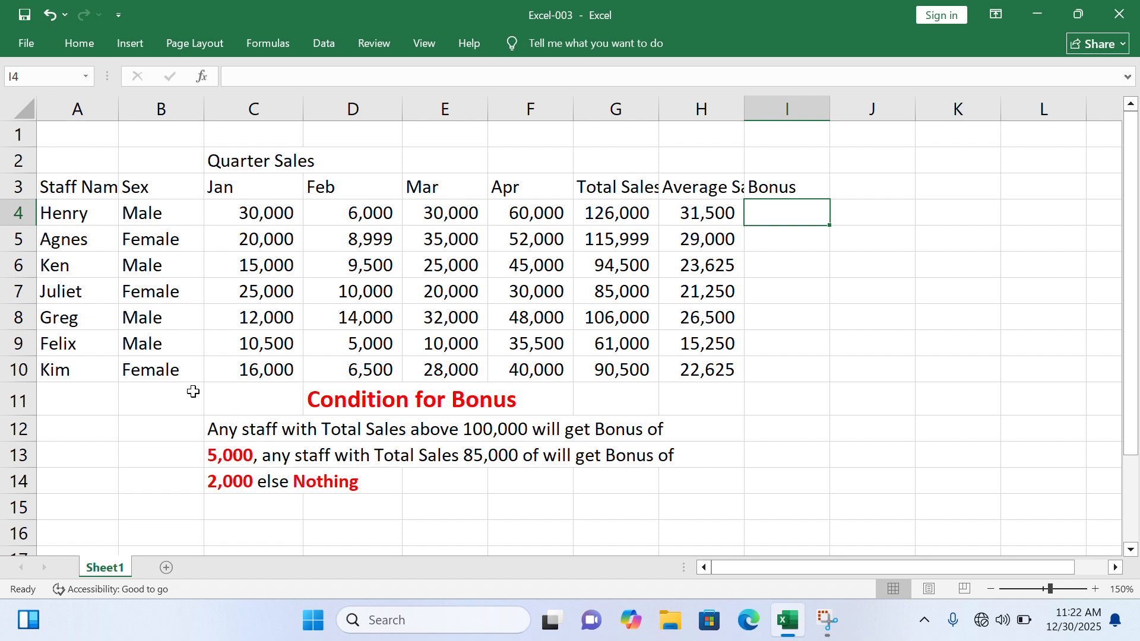
left_click_drag(219, 394, 665, 473)
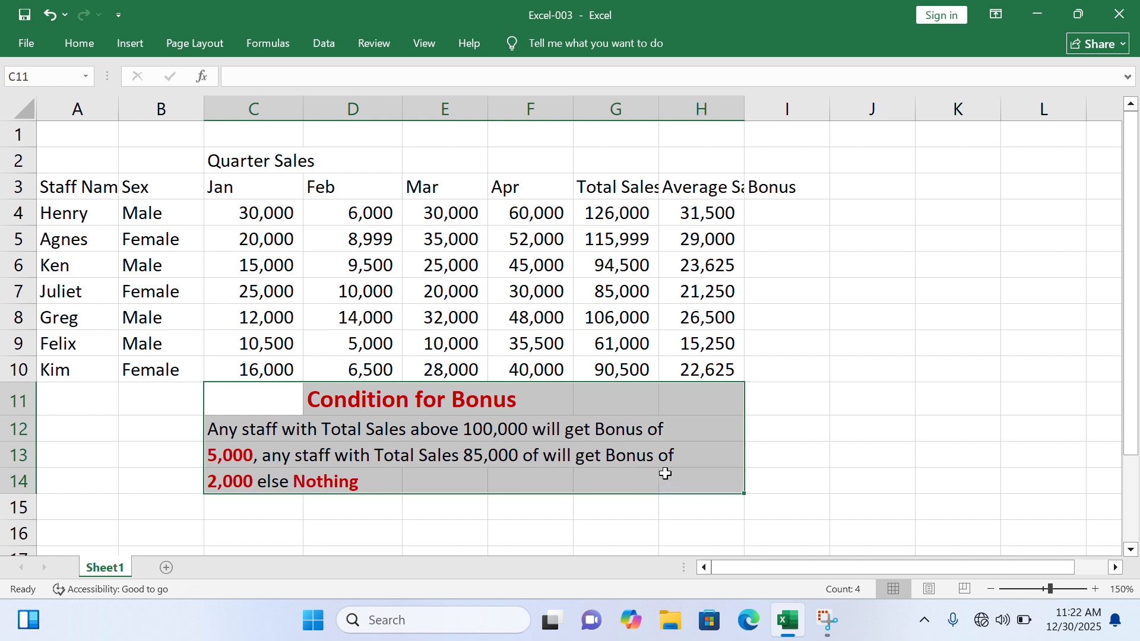
left_click(681, 445)
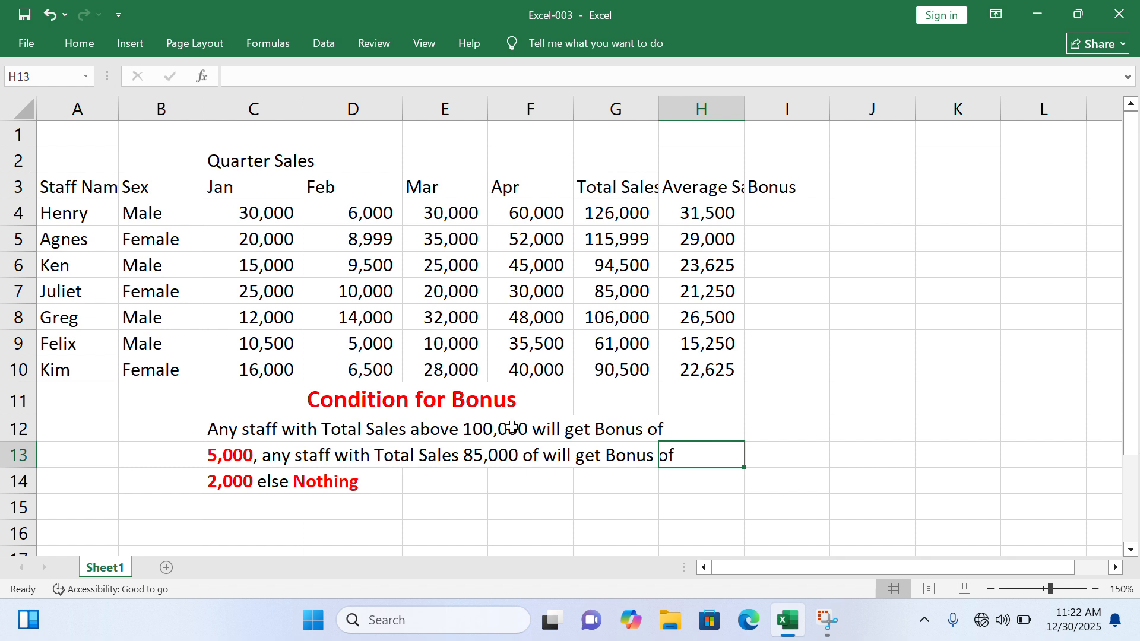
left_click(257, 459)
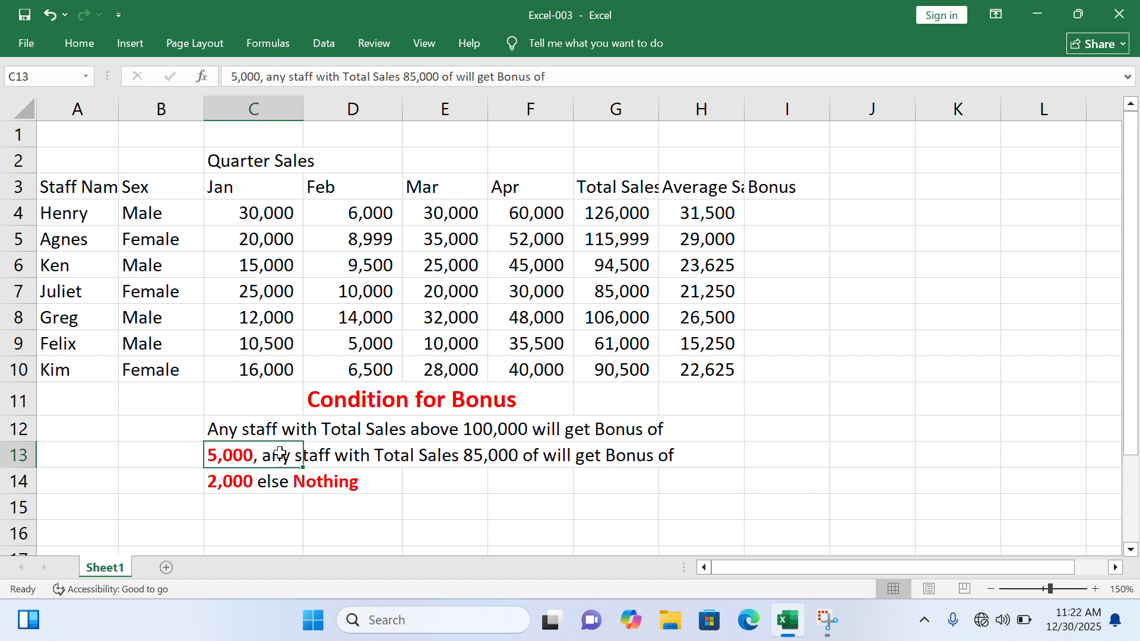
left_click(545, 456)
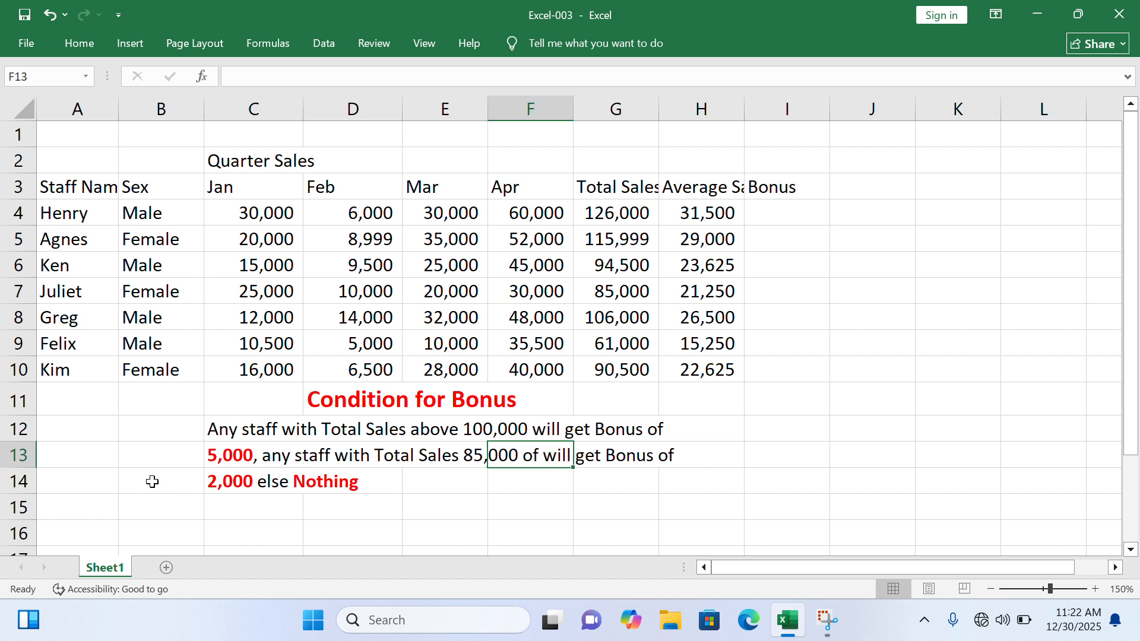
left_click(241, 454)
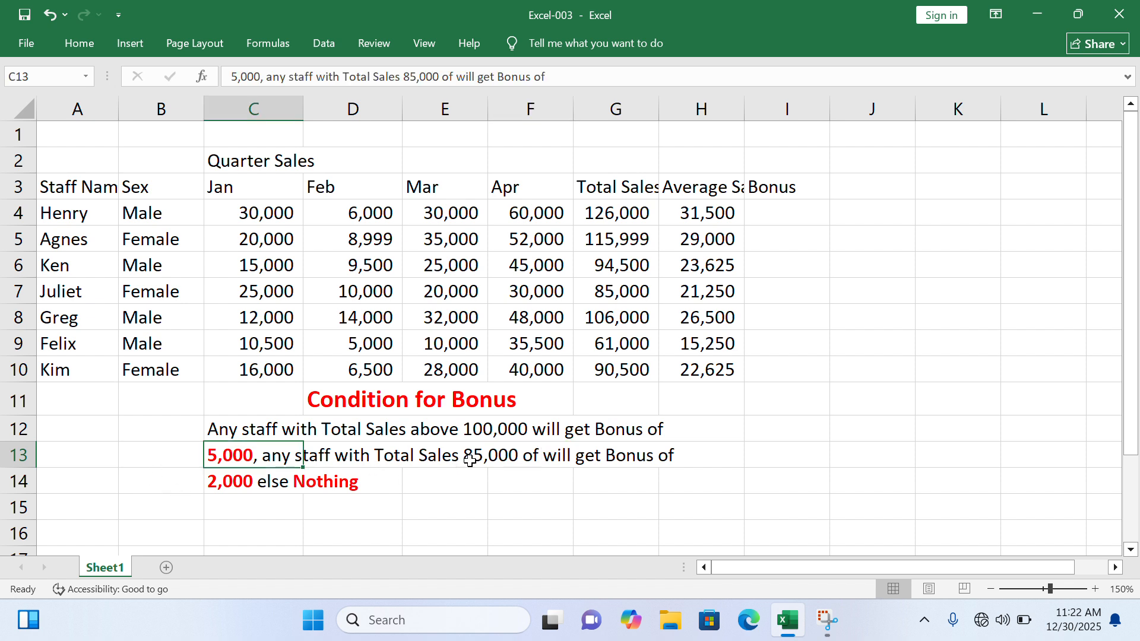
left_click(782, 205)
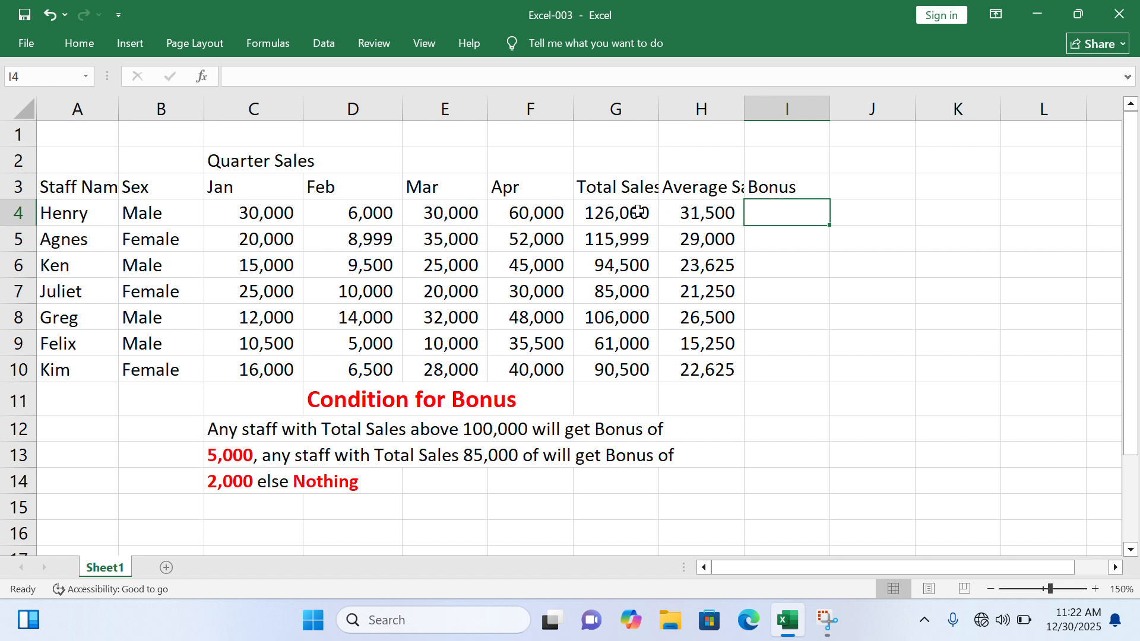
left_click(613, 212)
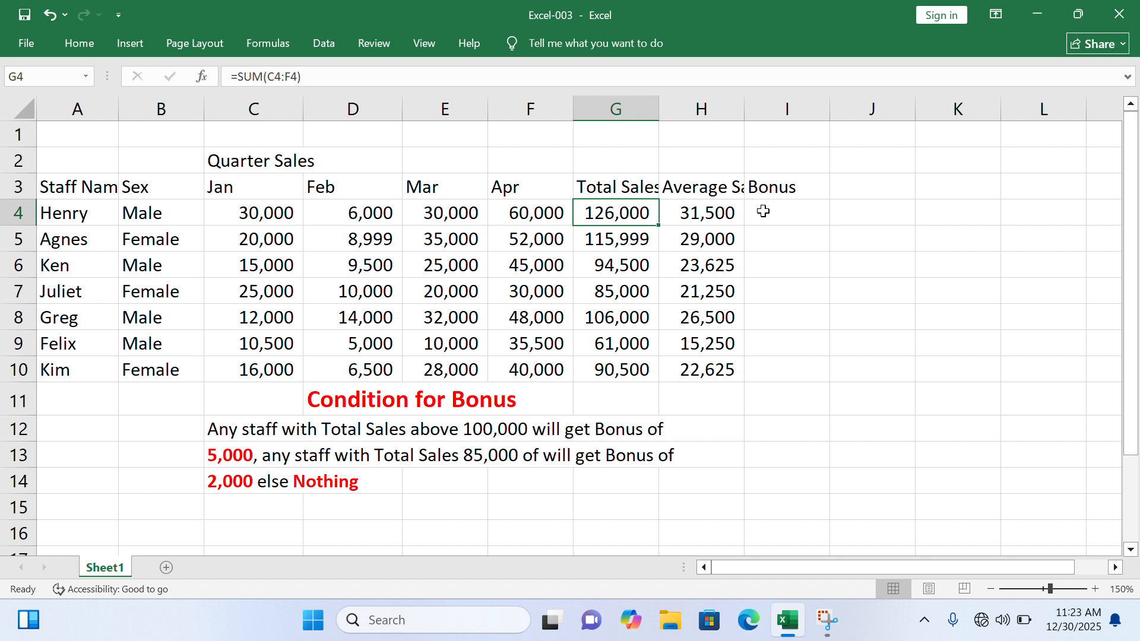
- Begin an IF formula in I4 that returns 5000 when the total sales in G4 exceed 100000
left_click(763, 212)
type("=")
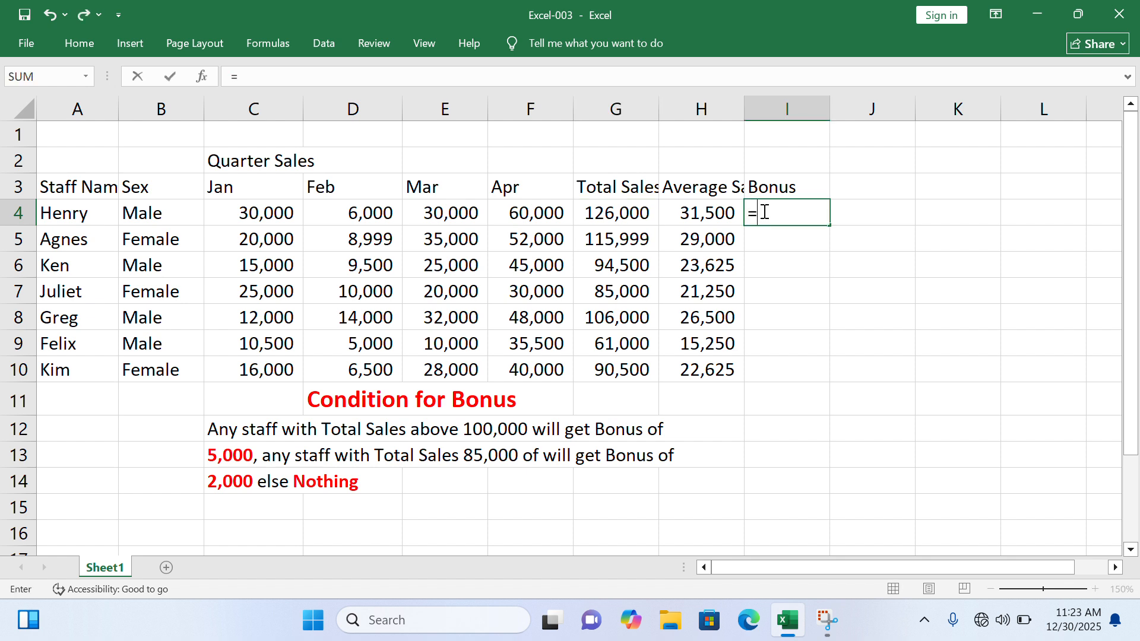
type("if(")
left_click(615, 211)
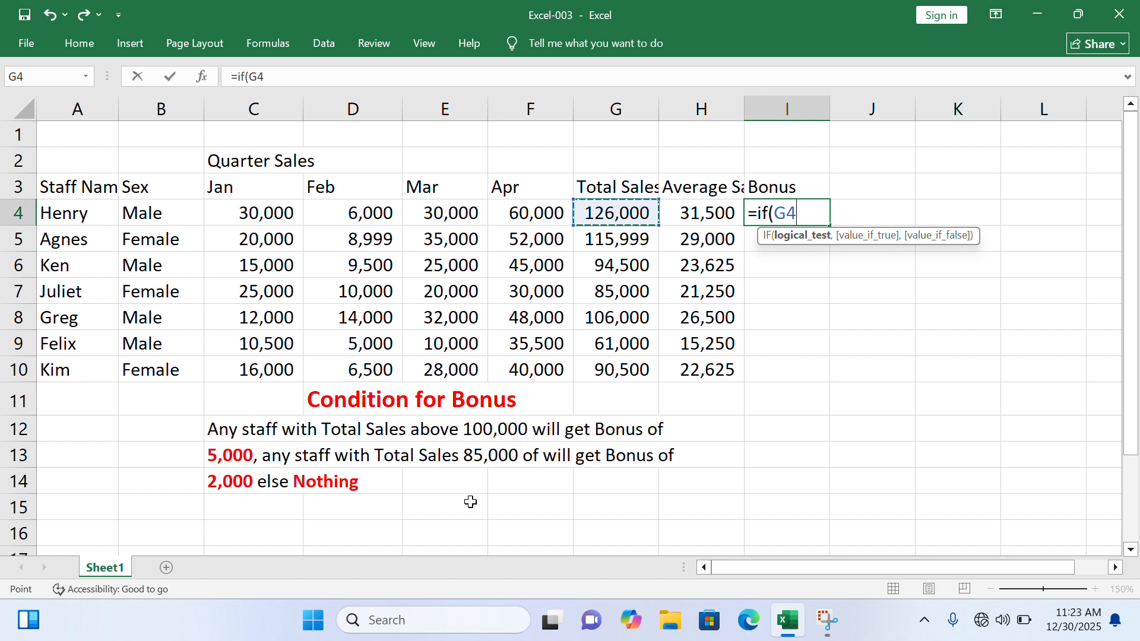
type(">100")
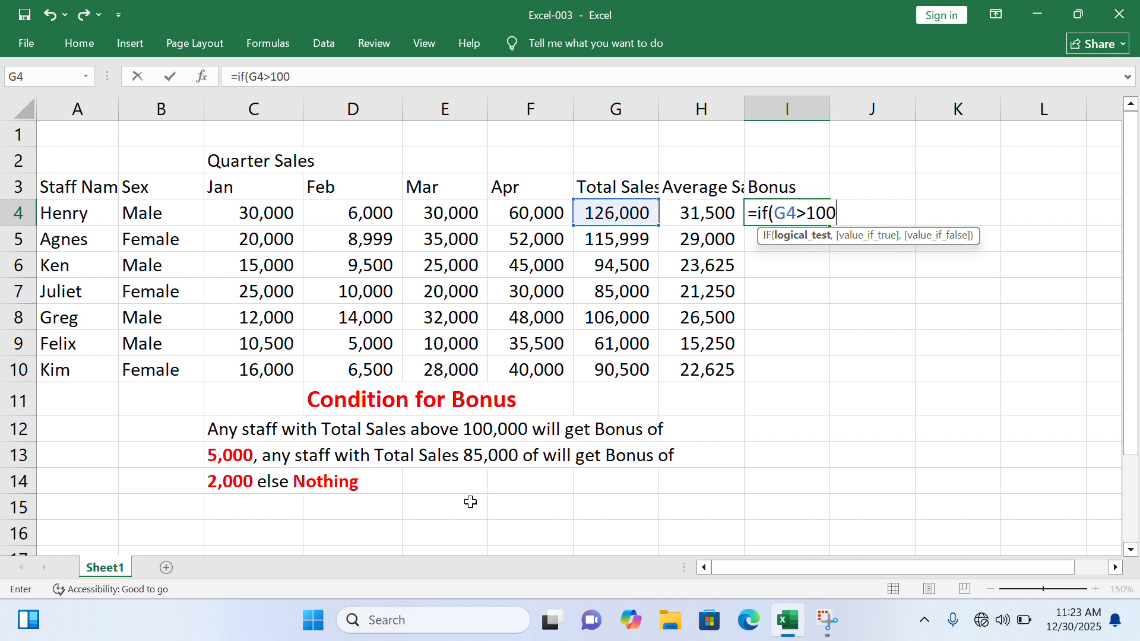
type("000,")
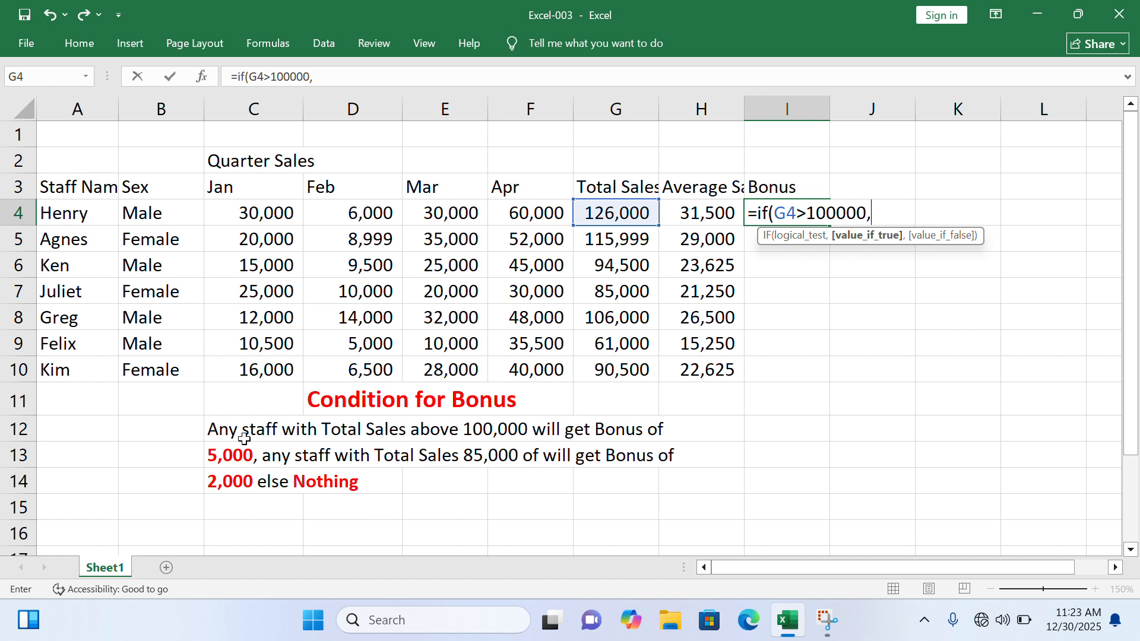
type("5000,")
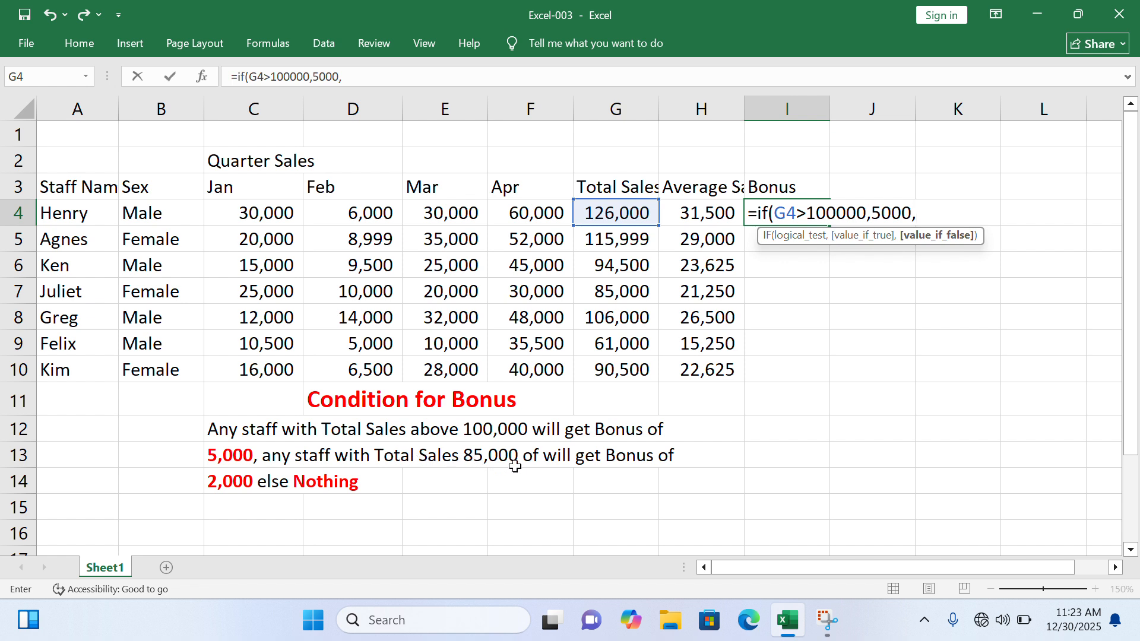
- Complete the I4 formula with a nested IF returning 2000 when G4 exceeds 85000, otherwise the text "Nothing"
type("if")
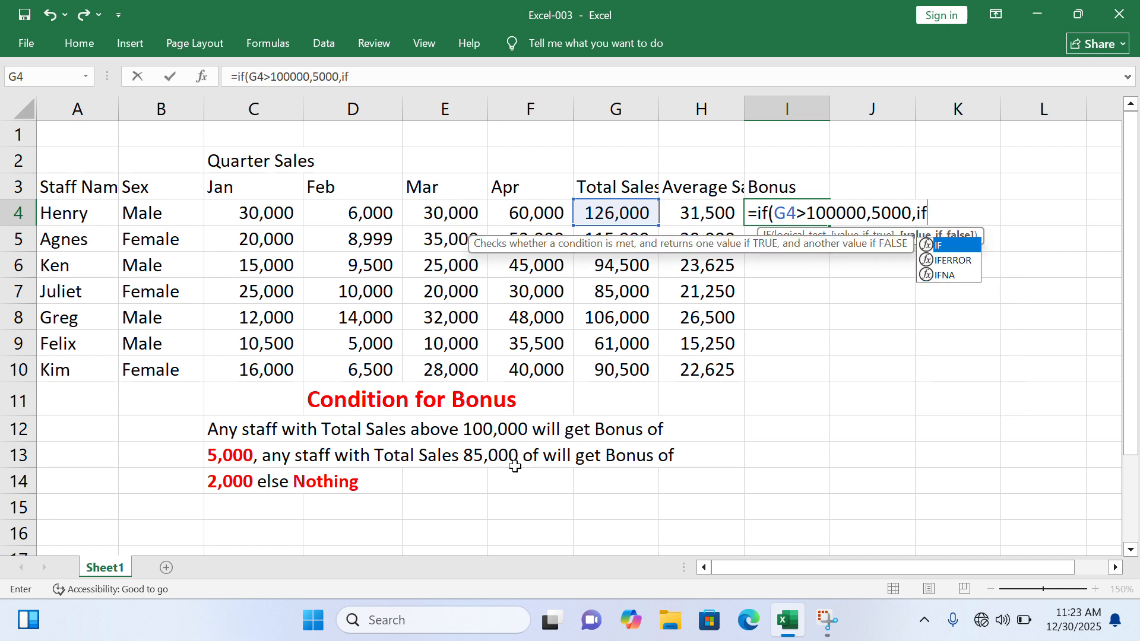
type("(")
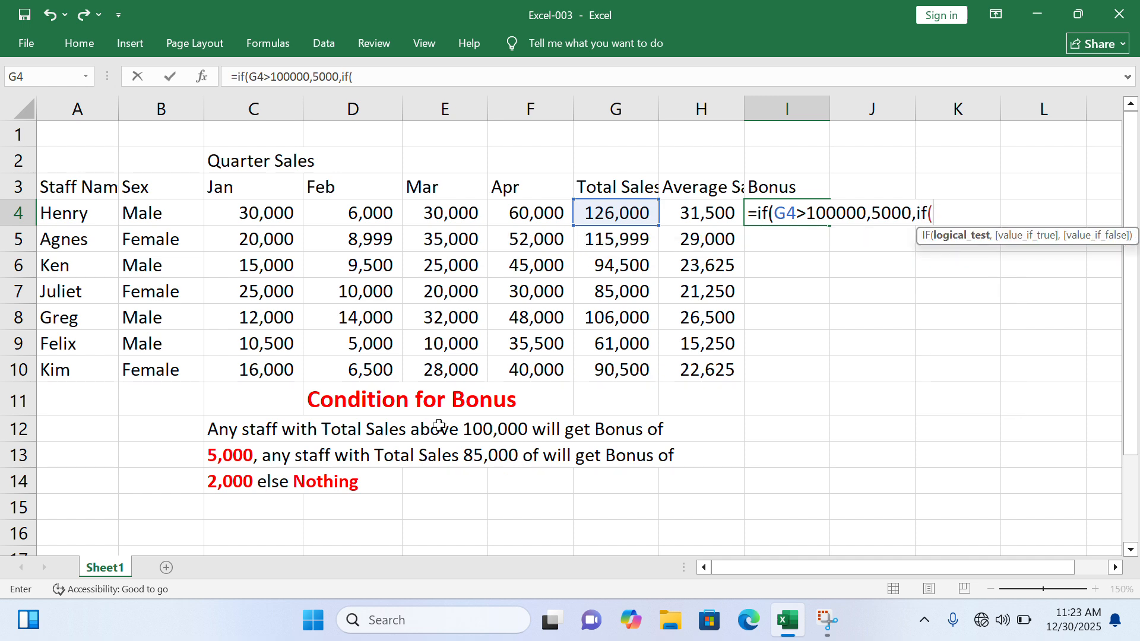
left_click(619, 212)
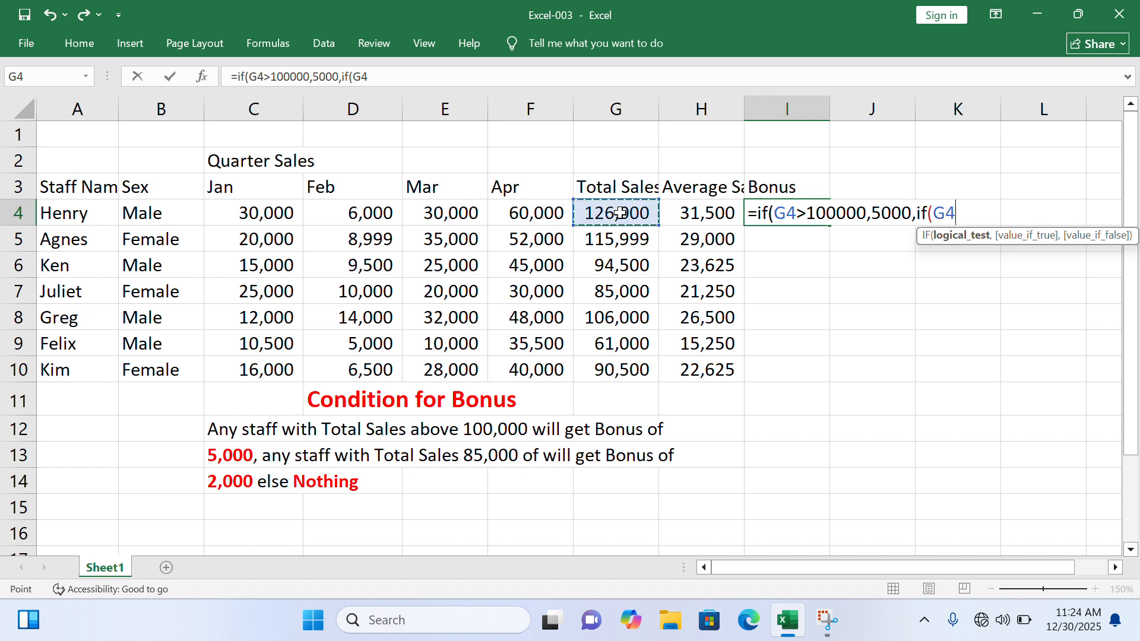
type(">")
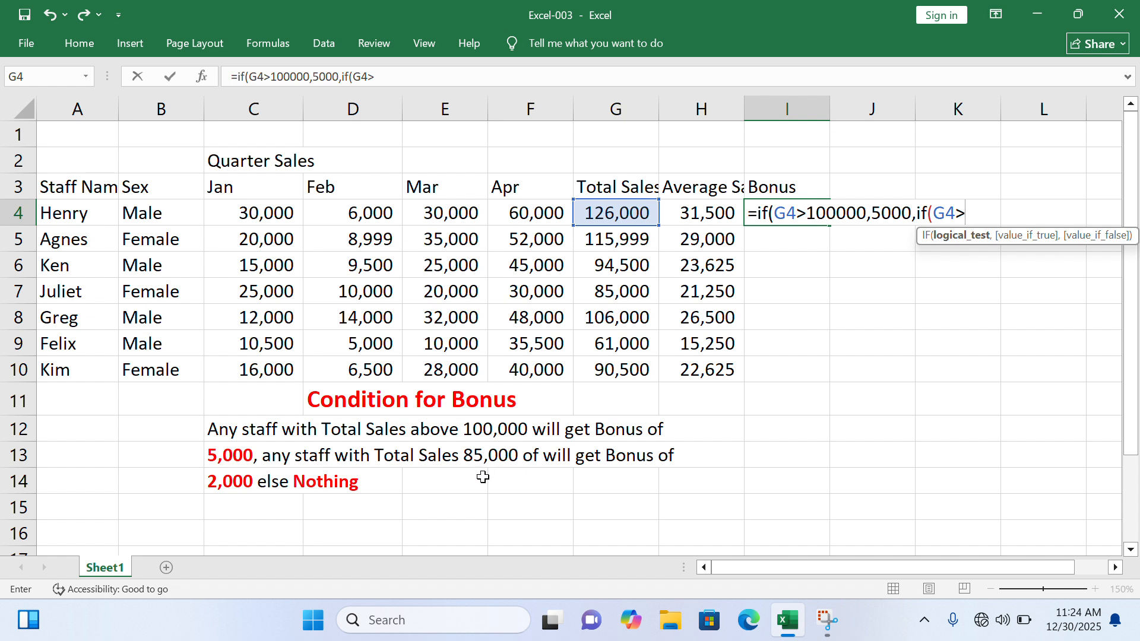
type("85000")
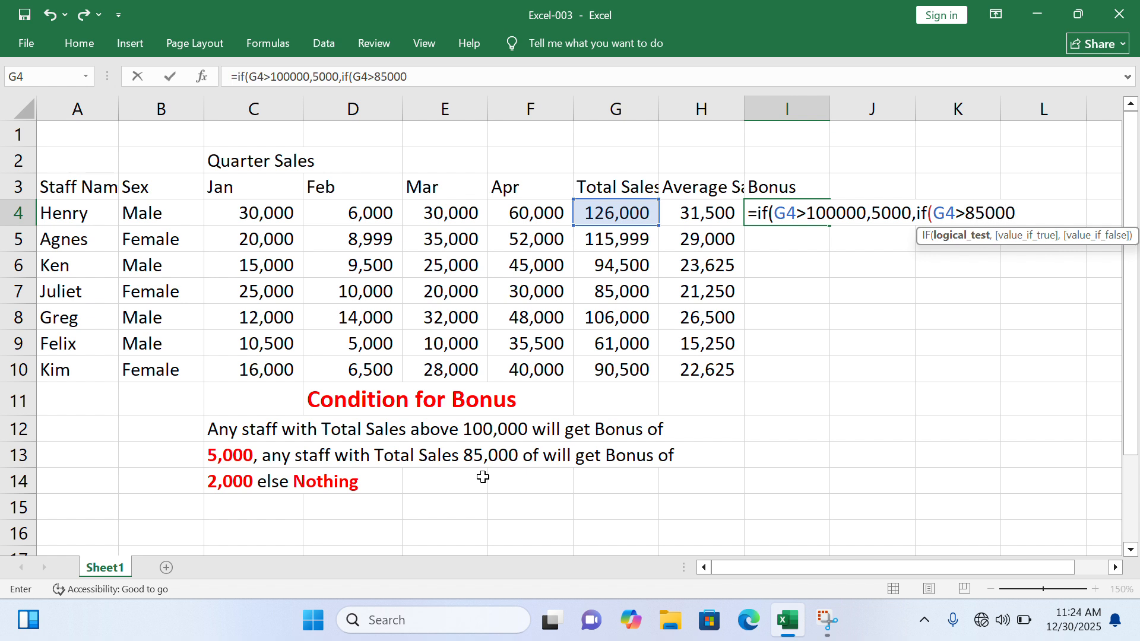
type(",")
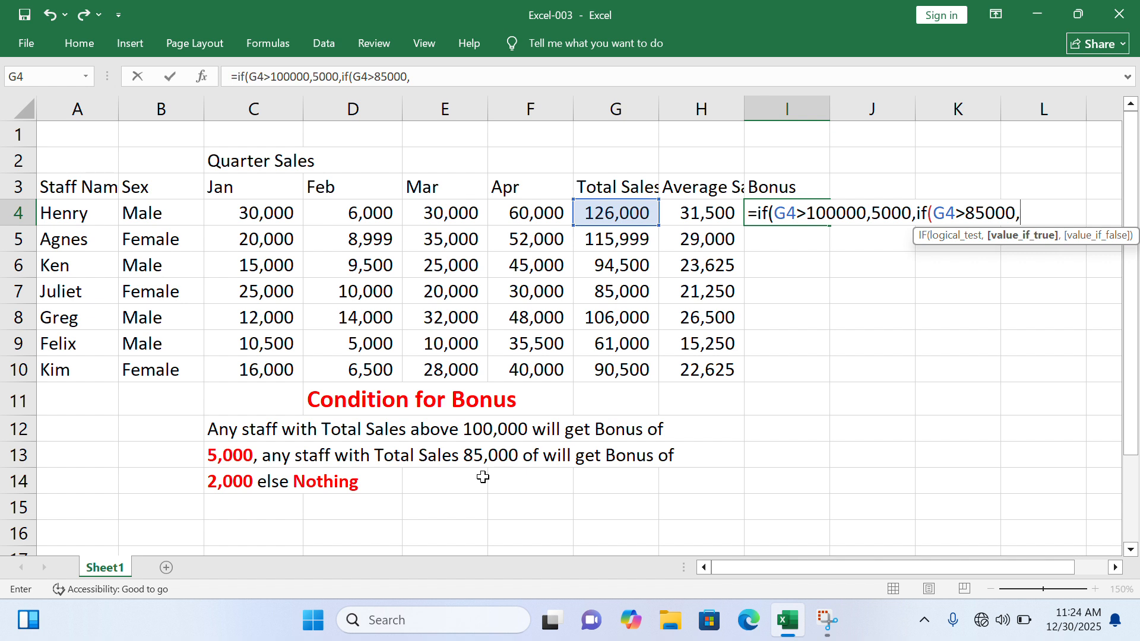
type("2000")
type(",")
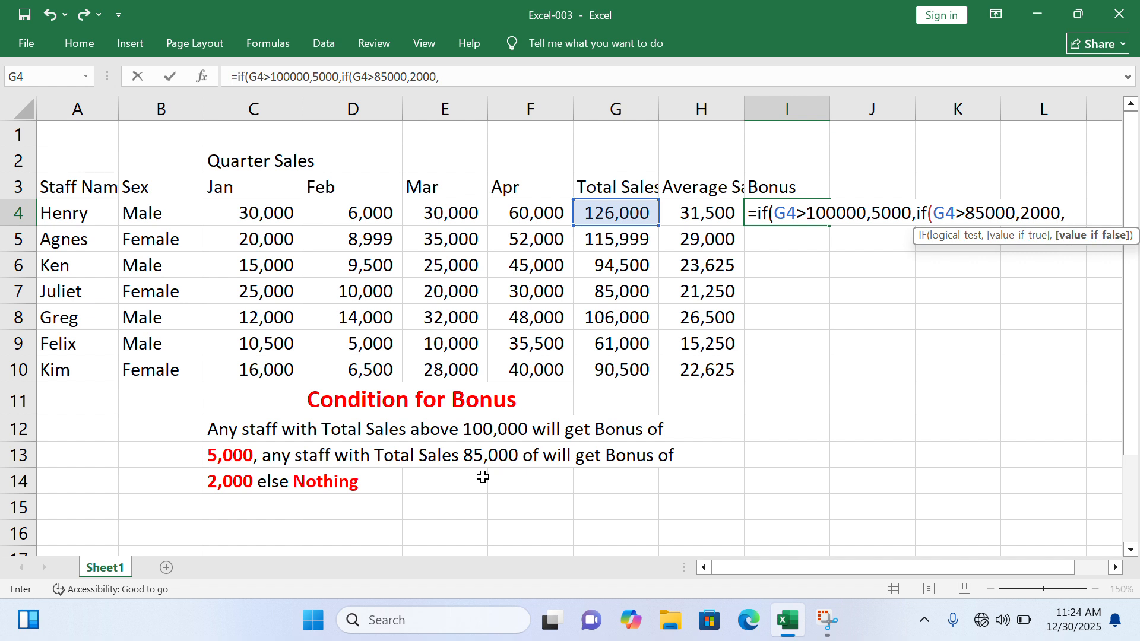
type("\"Nothing")
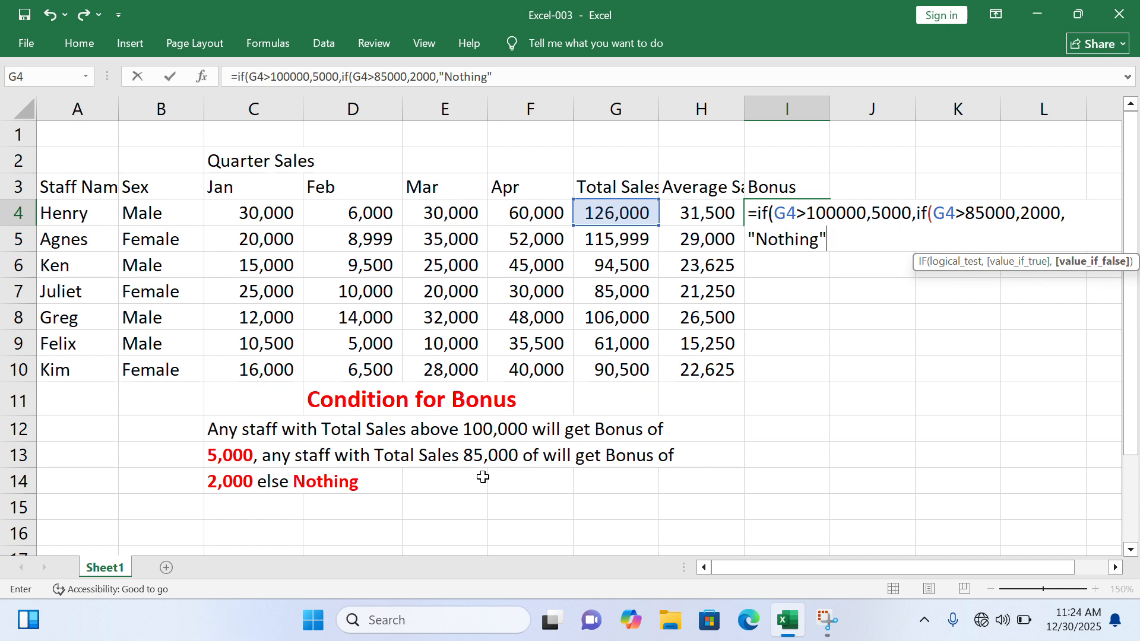
type("\"))")
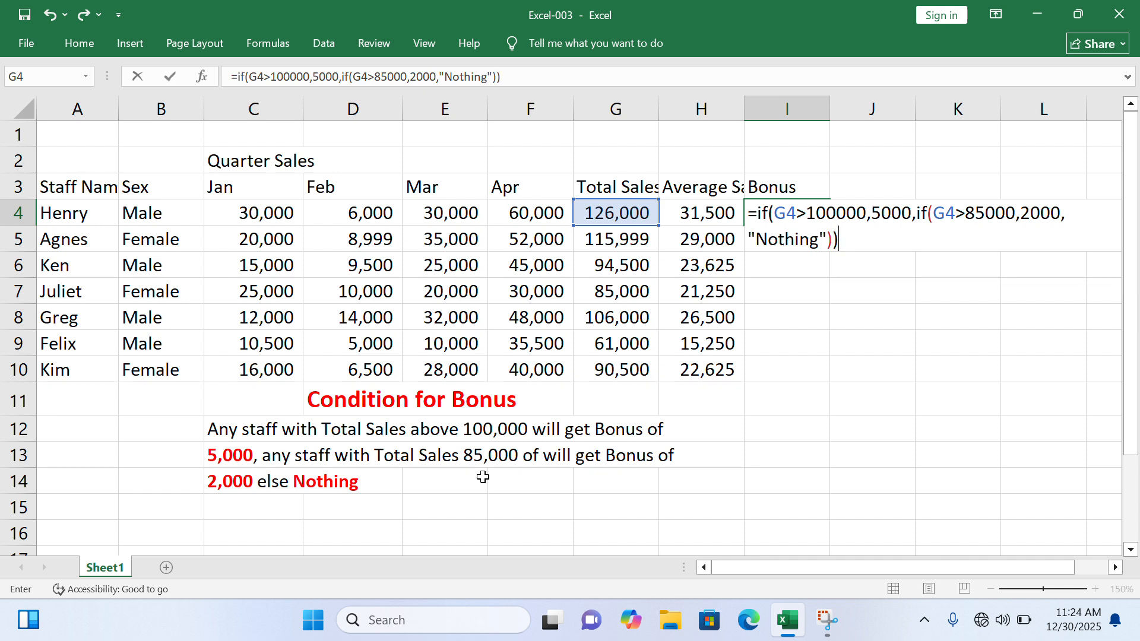
key("Return")
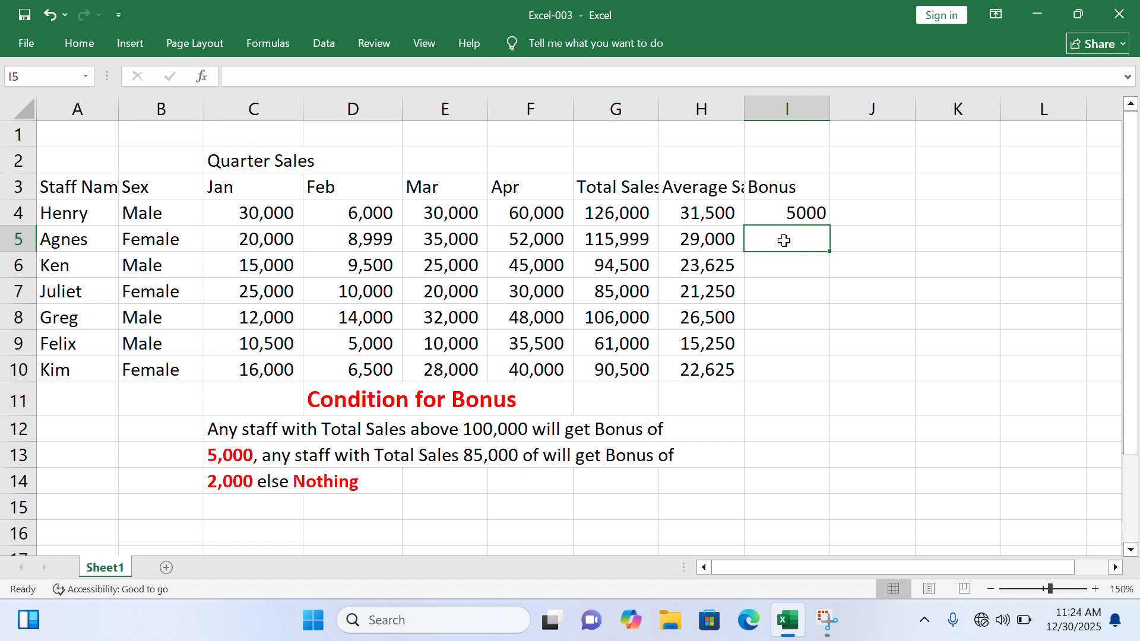
- Fill the bonus formula from I4 down to row 14 and clear the surplus cells I11:I14 below the staff rows
left_click(782, 214)
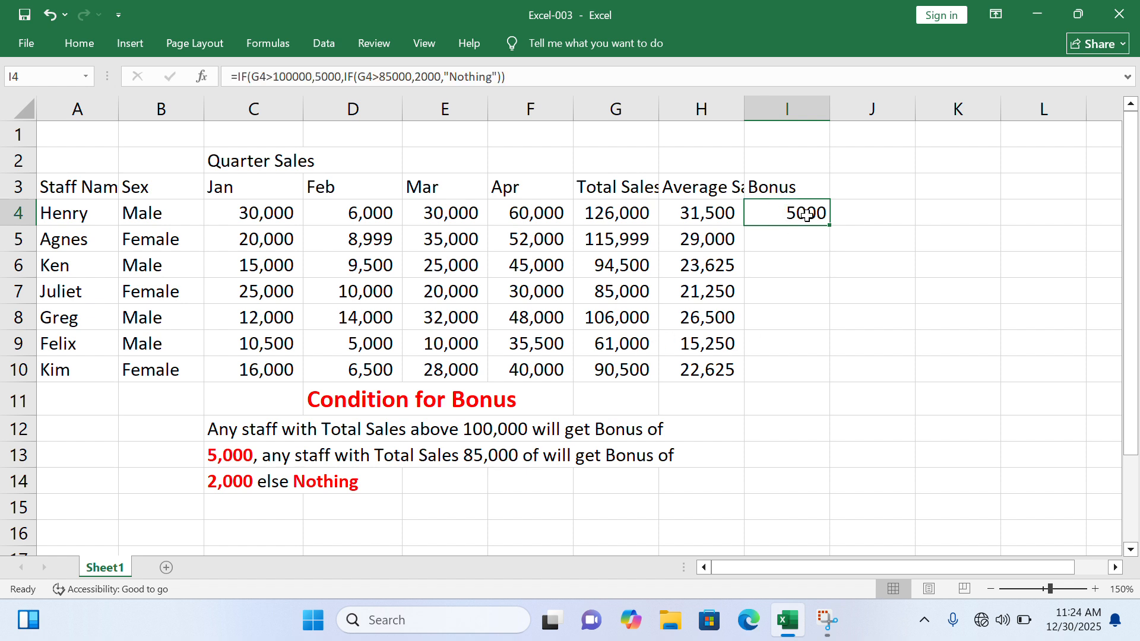
double_click(833, 225)
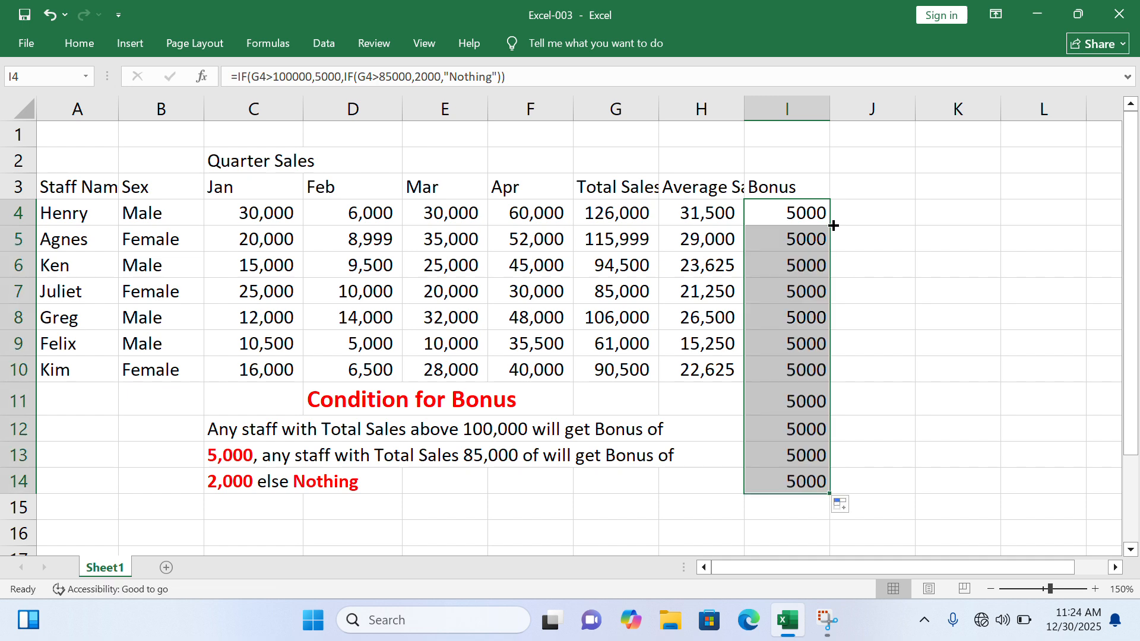
left_click(799, 388)
key("shift+Down")
key("shift+Down")
key("shift+Down")
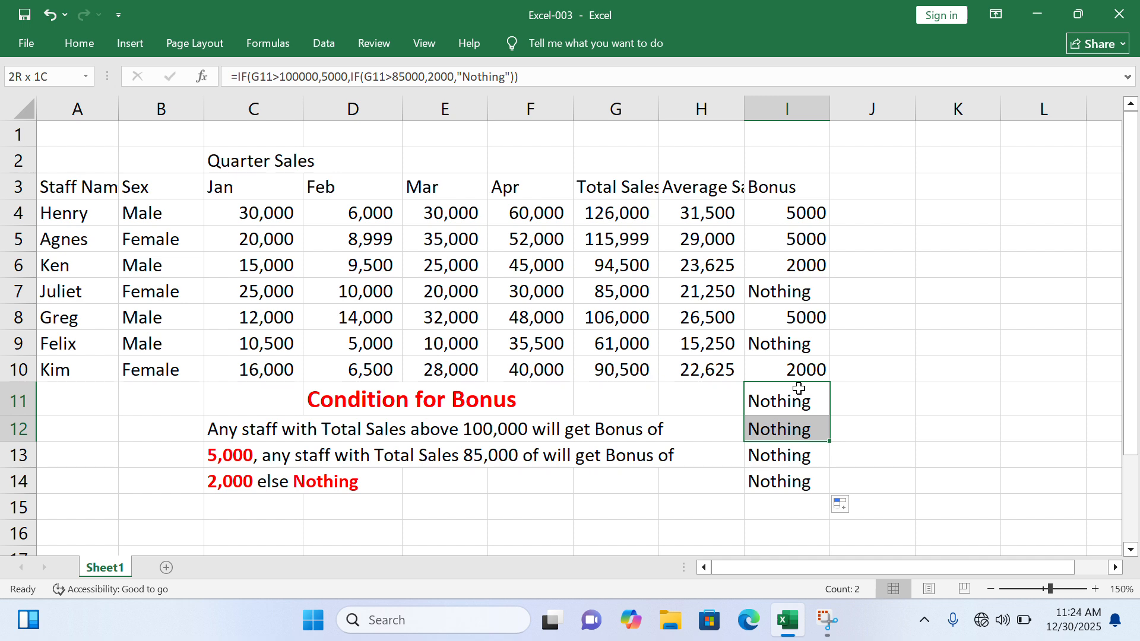
key("Delete")
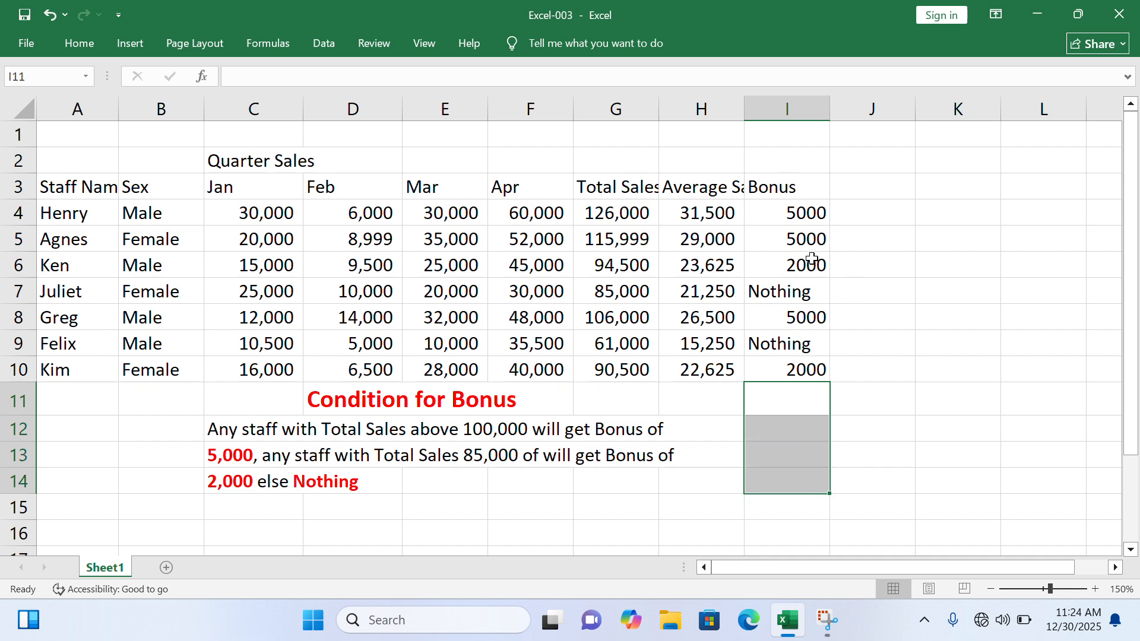
left_click(815, 319)
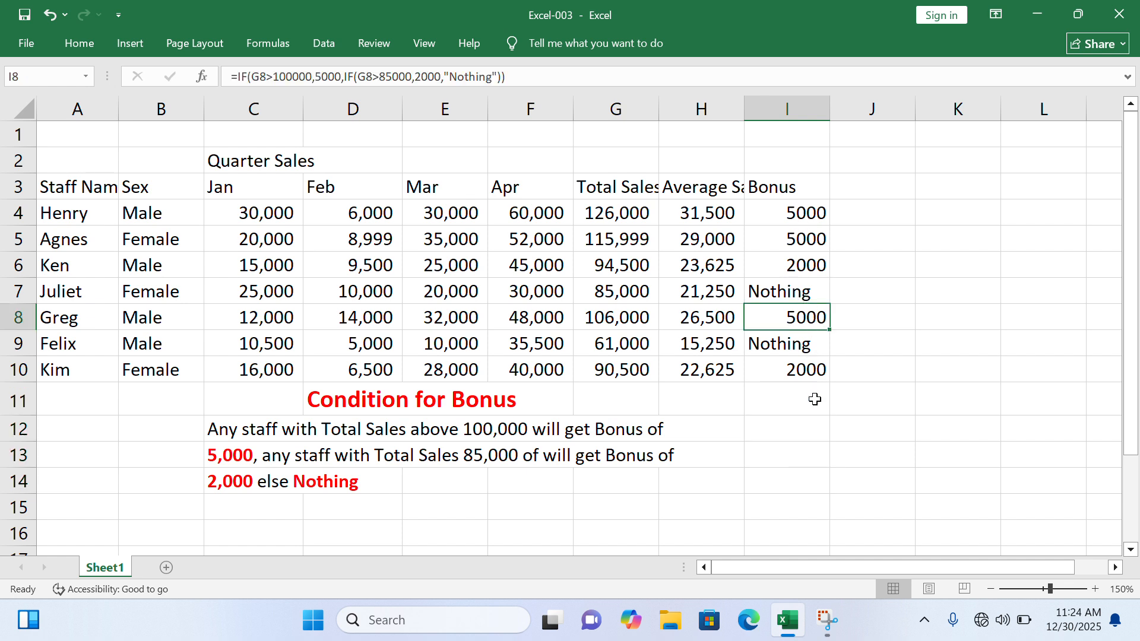
- Apply All Borders to the sales table in A2:I10
left_click(97, 158)
key("shift+Right")
key("shift+Right")
key("shift+Right")
key("shift+Right")
key("shift+Right")
key("shift+Right")
key("shift+Right")
key("shift+Right")
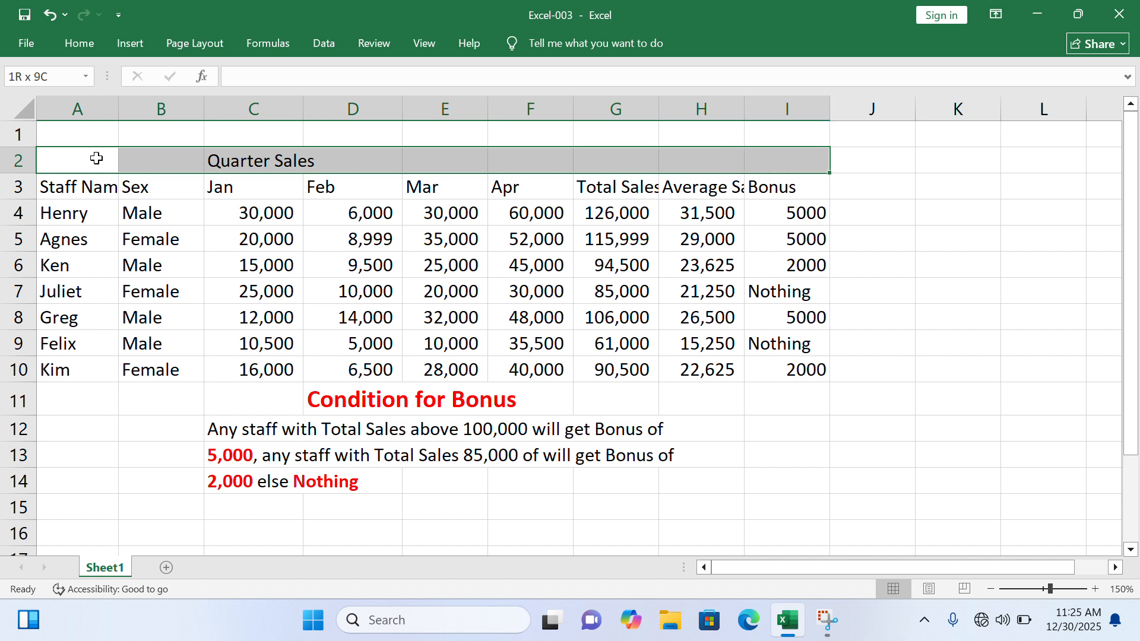
key("shift+Down")
key("shift+Down")
key("shift+Down")
key("shift+Down")
key("shift+Down")
key("shift+Down")
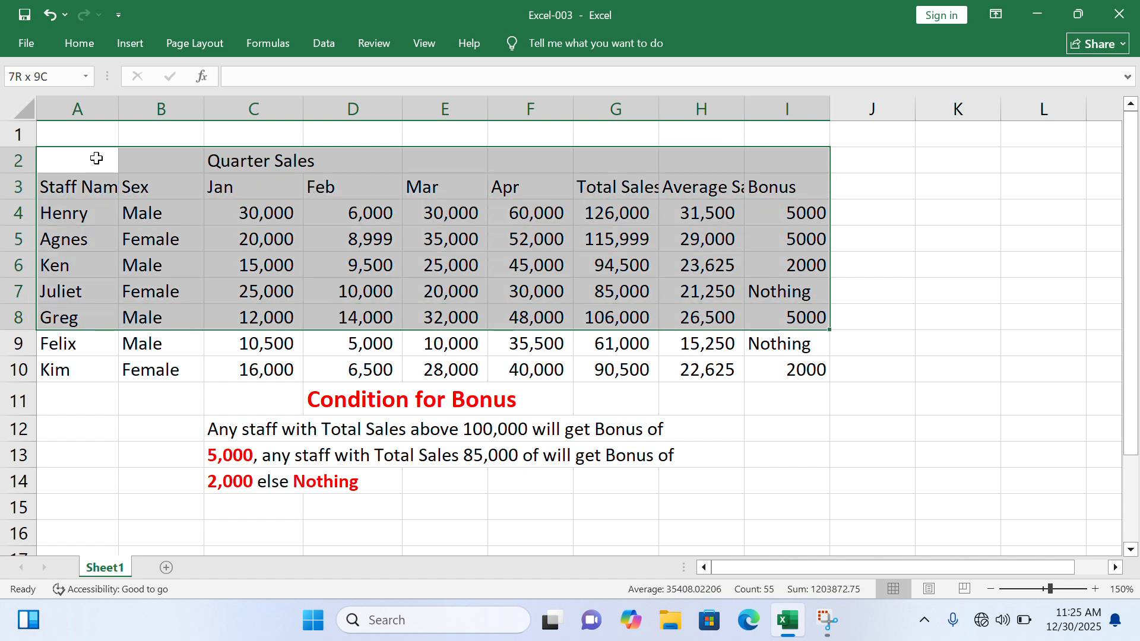
key("shift+Down")
key("shift+Down")
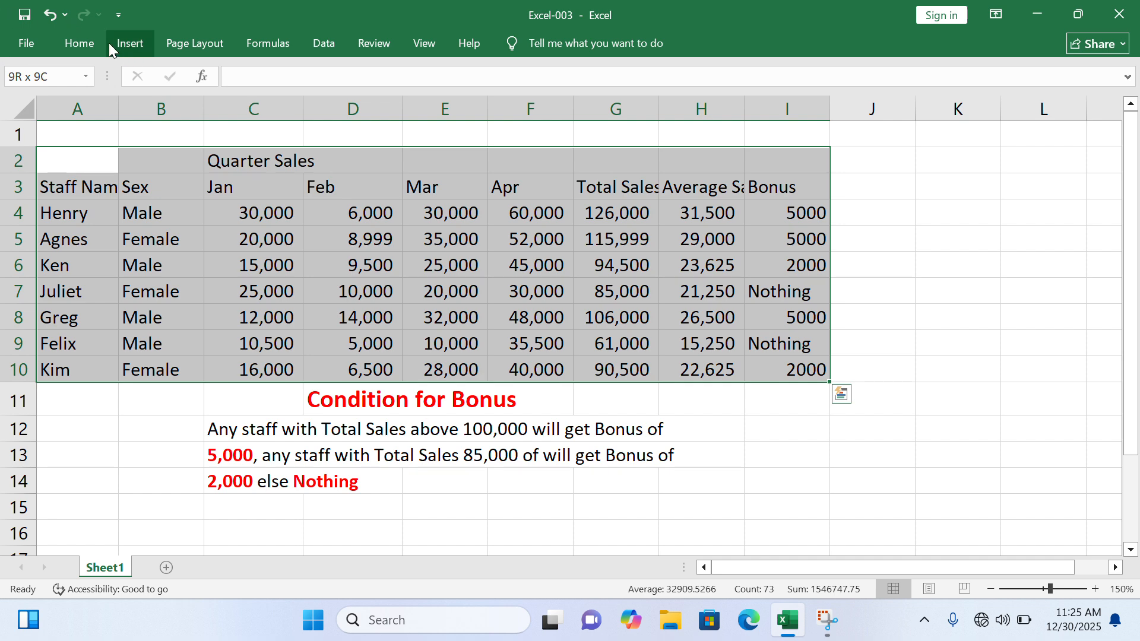
left_click(79, 43)
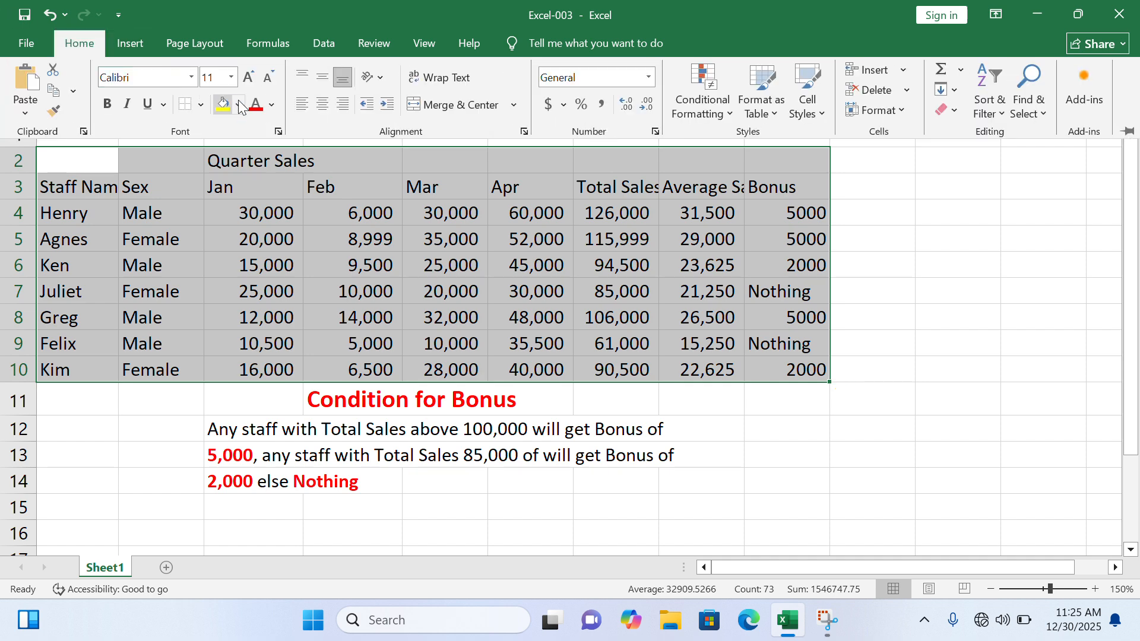
left_click(200, 106)
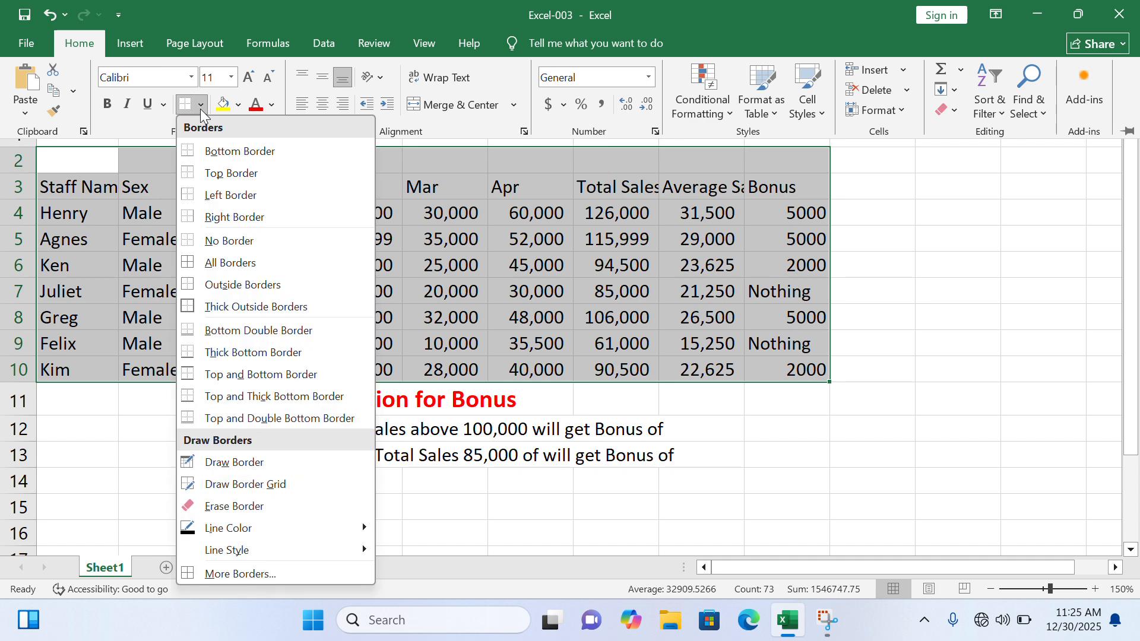
left_click(257, 266)
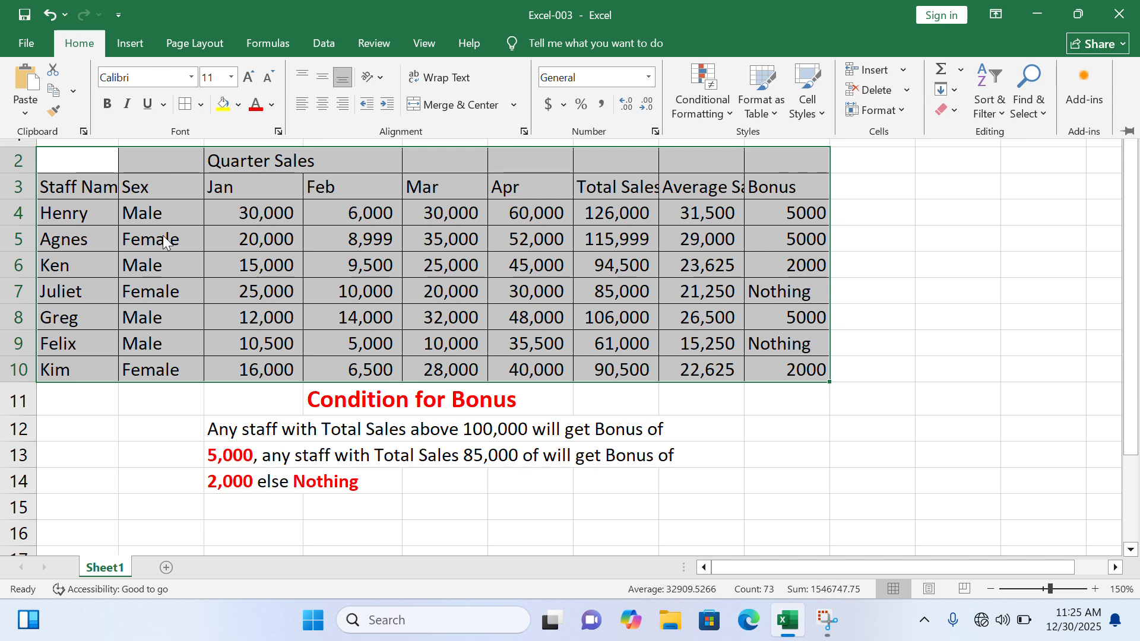
key("ctrl+F1")
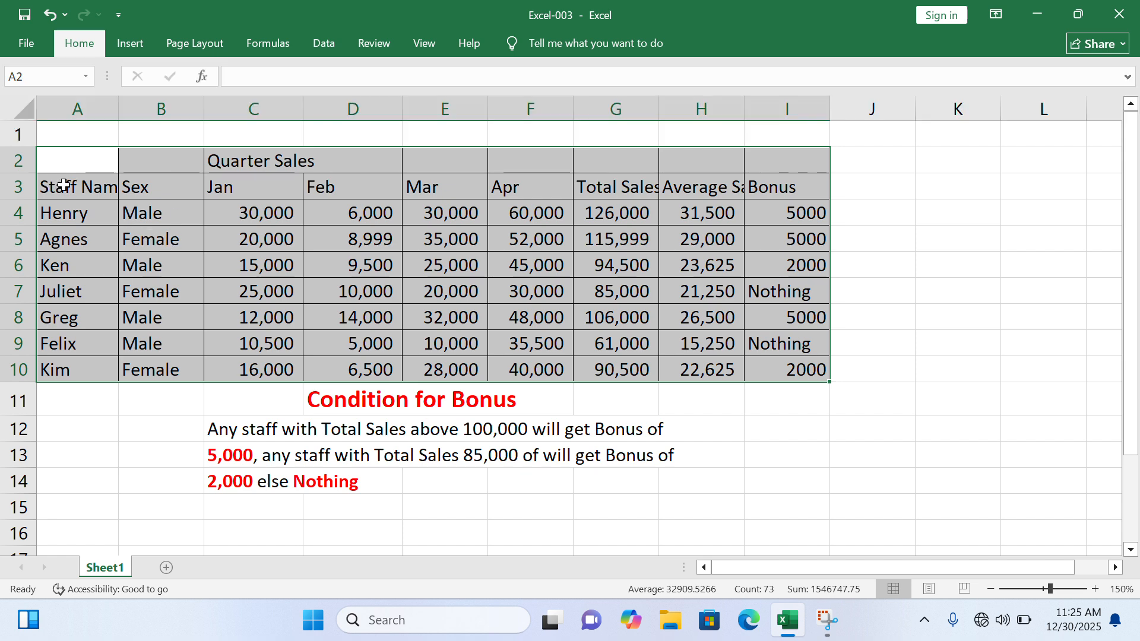
- Autofit column A to its Staff Name header and wrap the text of the Total Sales and Average Sales headers in G3:H3
left_click(68, 186)
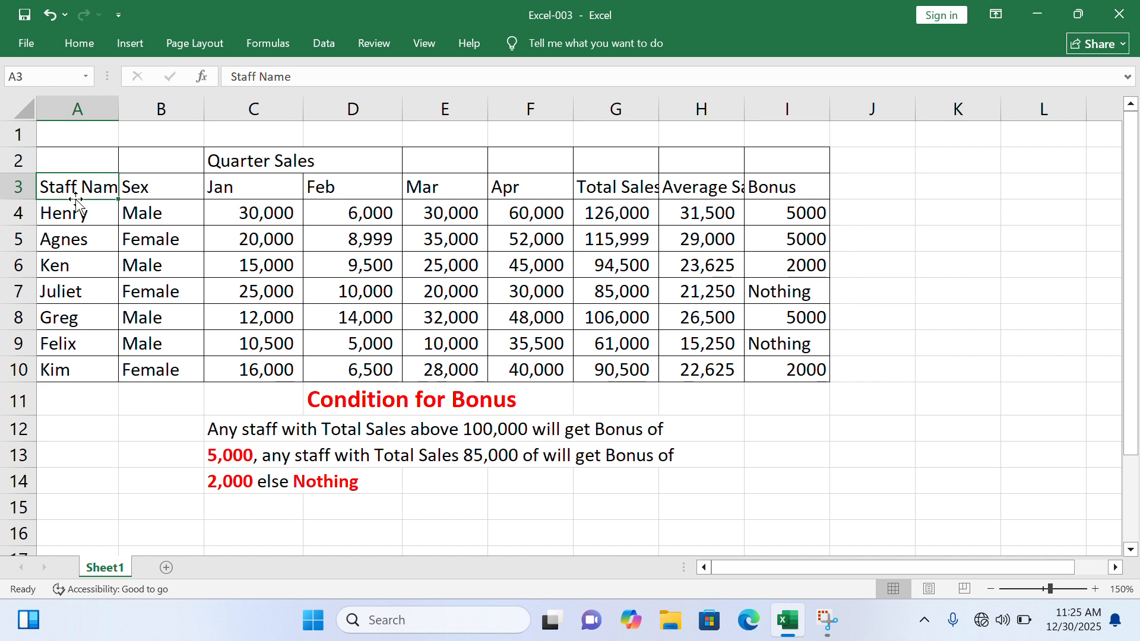
double_click(120, 103)
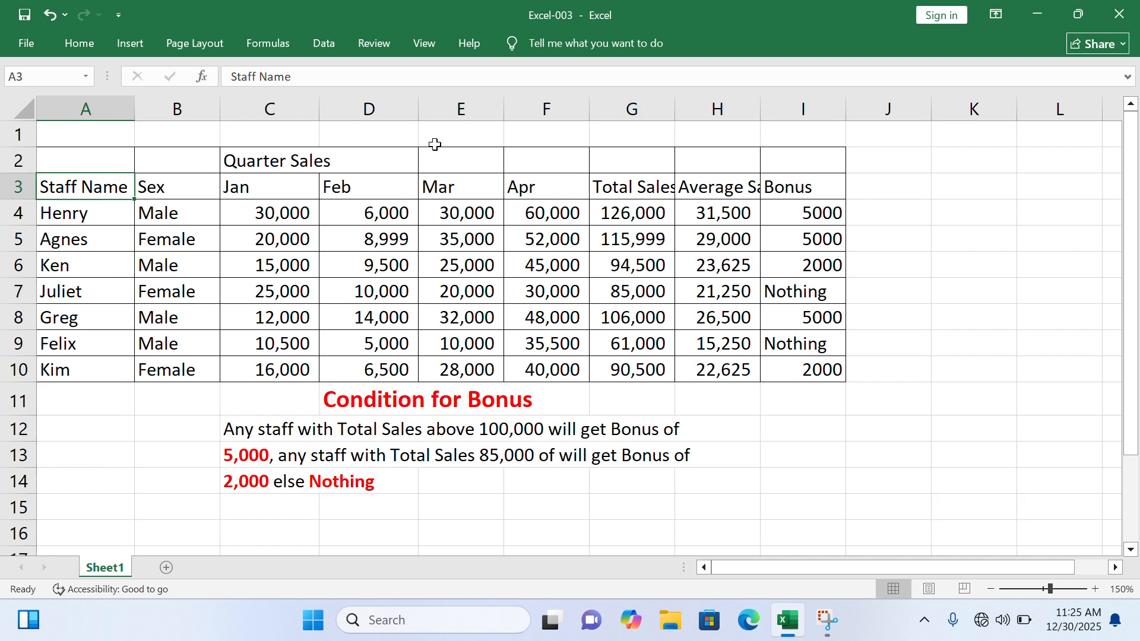
left_click(623, 185)
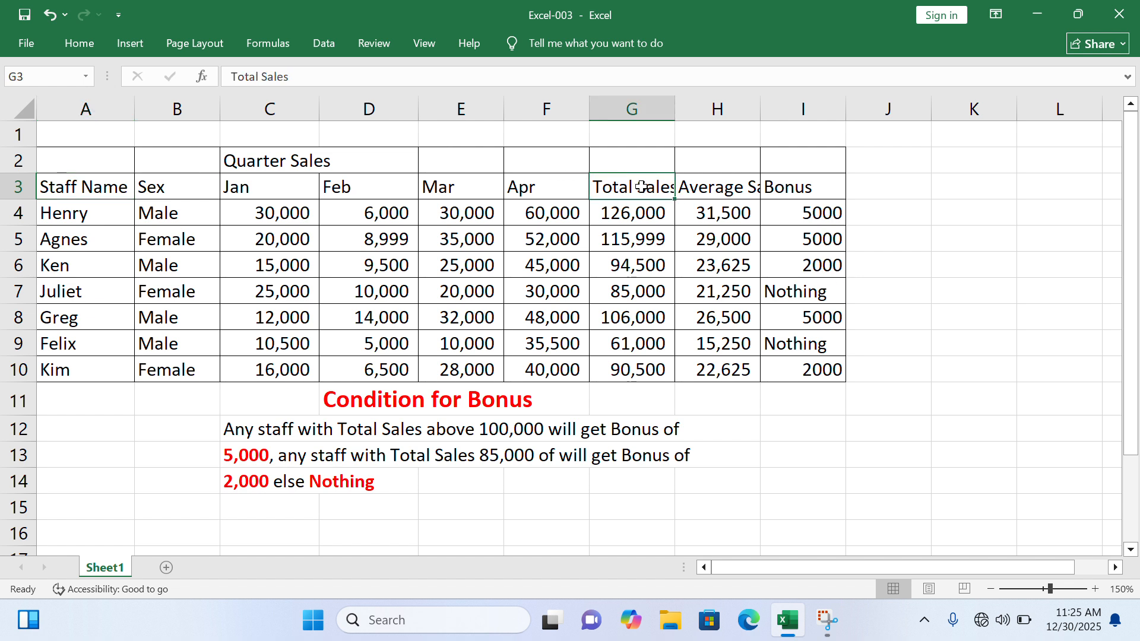
left_click_drag(642, 186, 715, 187)
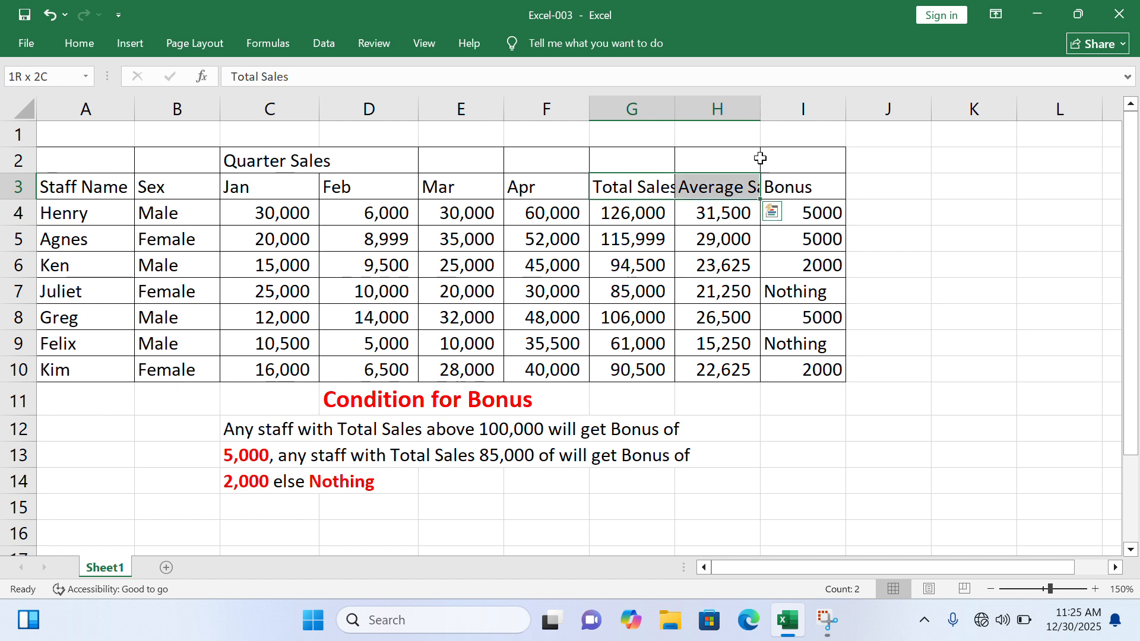
left_click(77, 47)
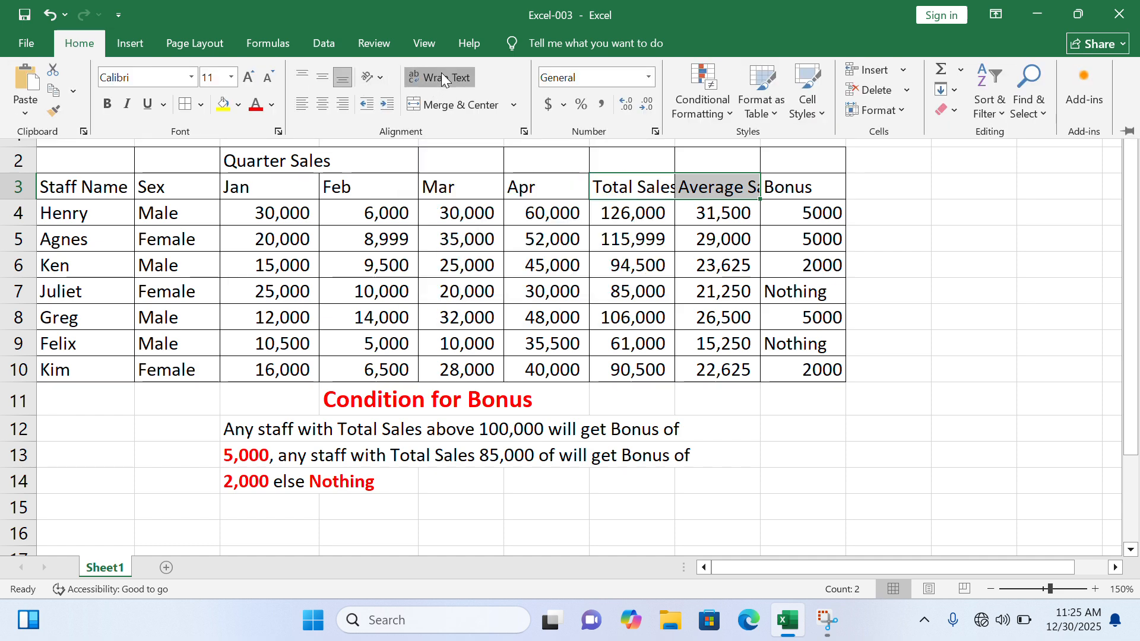
left_click(443, 77)
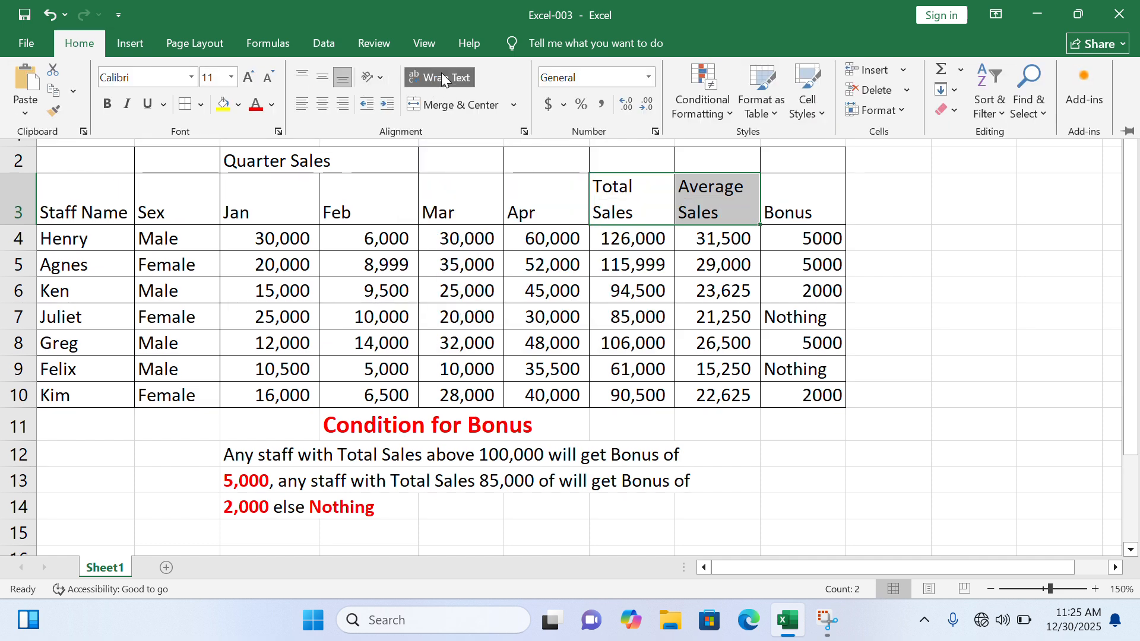
left_click(889, 217)
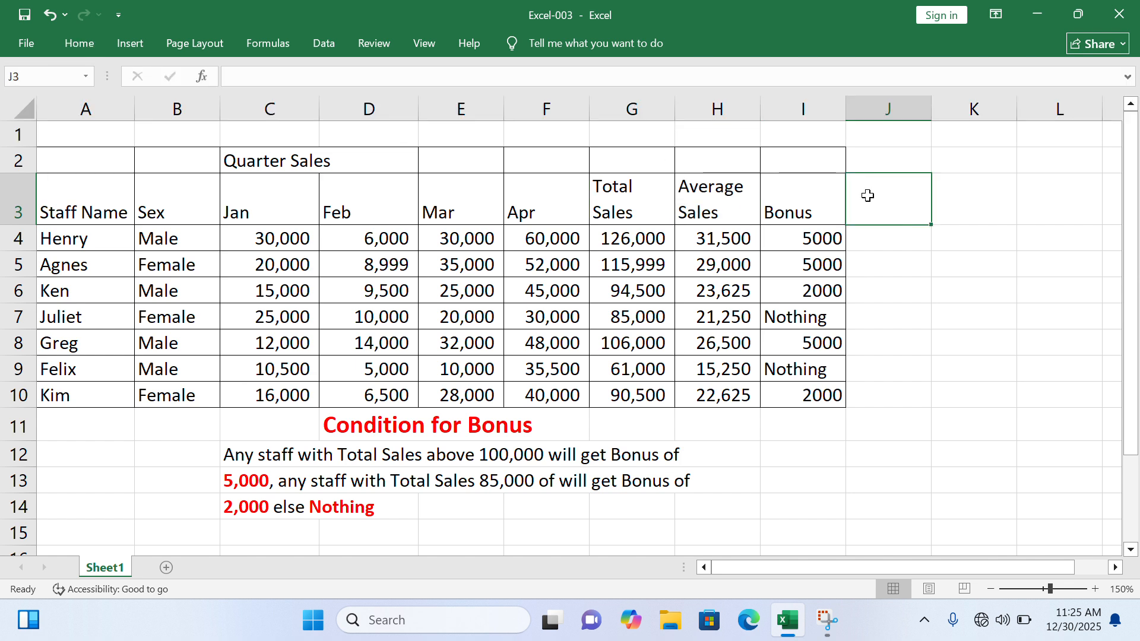